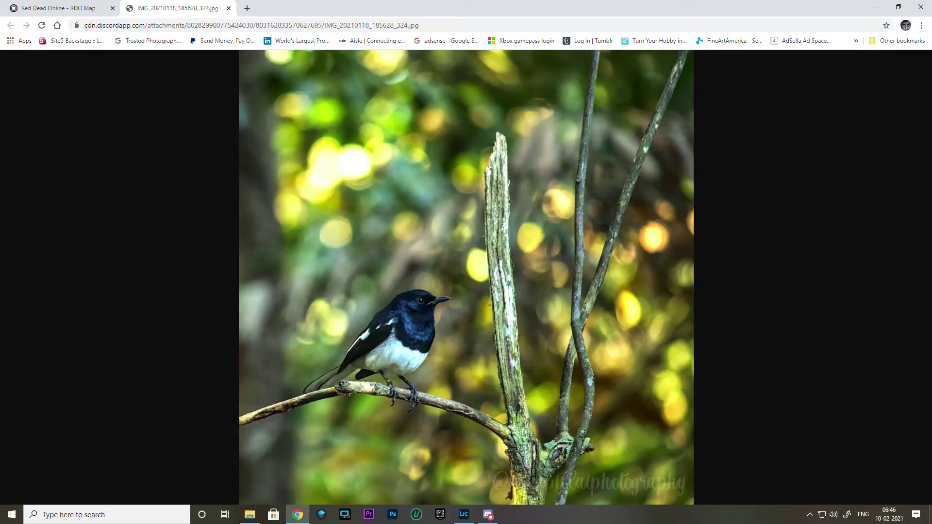
# - Look over Lightroom's 10-photo Previous Import grid, then return to the bird photo in Chrome
pyautogui.hotkey('alt', 'Tab')
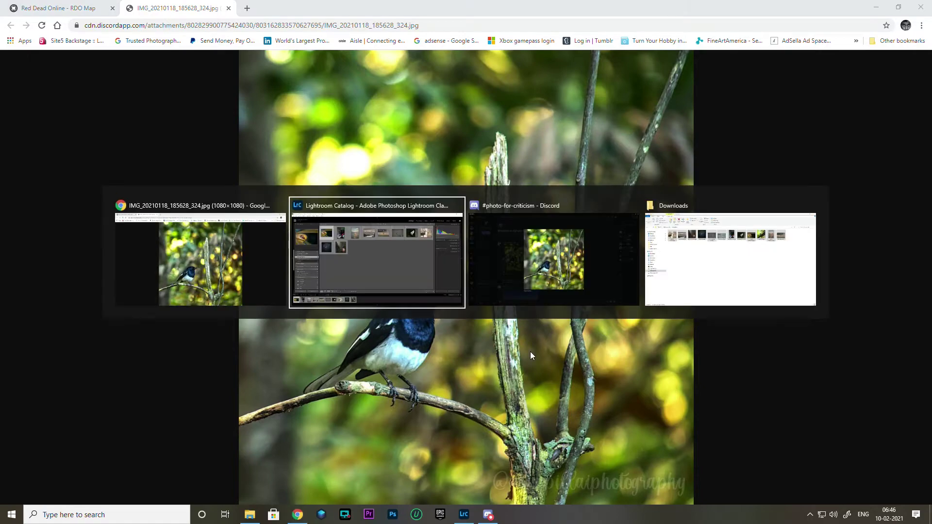
pyautogui.hotkey('alt', 'Tab')
pyautogui.hotkey('alt', 'Tab')
pyautogui.hotkey('alt', 'Tab')
pyautogui.hotkey('alt', 'Tab')
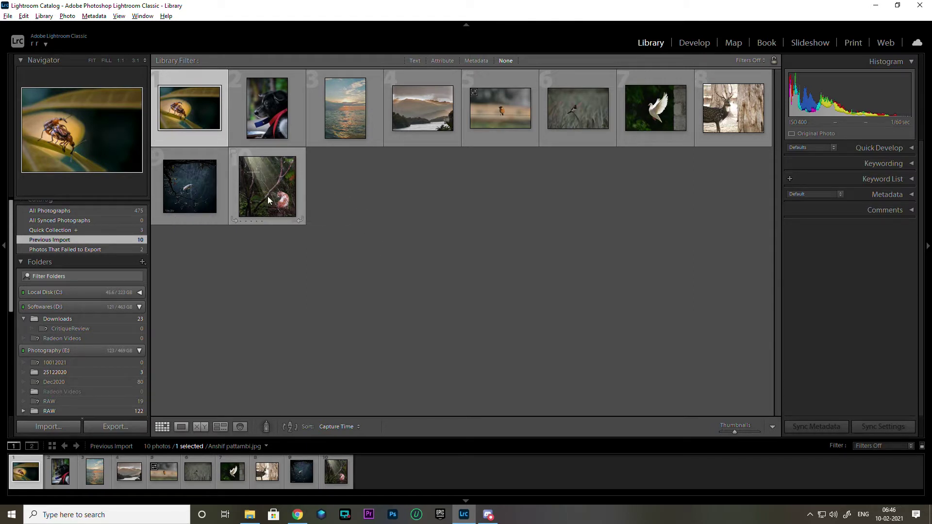
pyautogui.moveTo(267, 187)
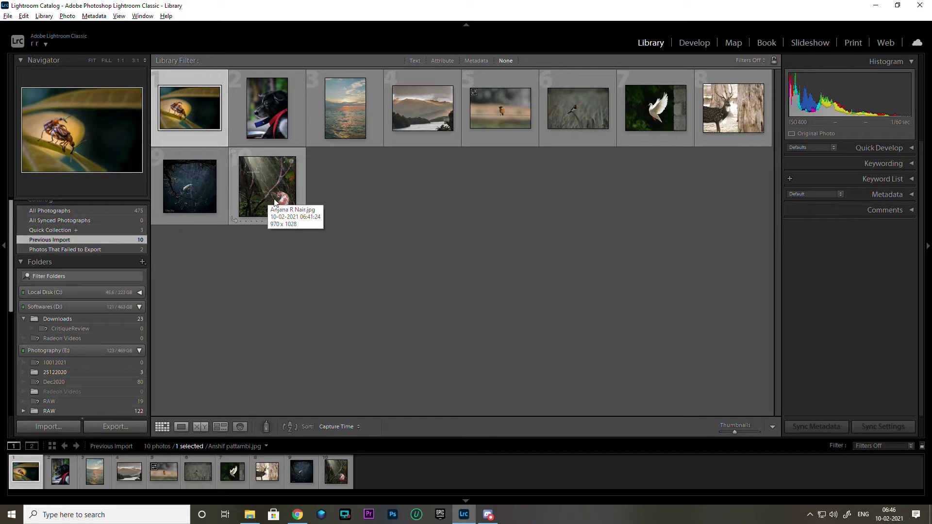
pyautogui.hotkey('alt', 'Tab')
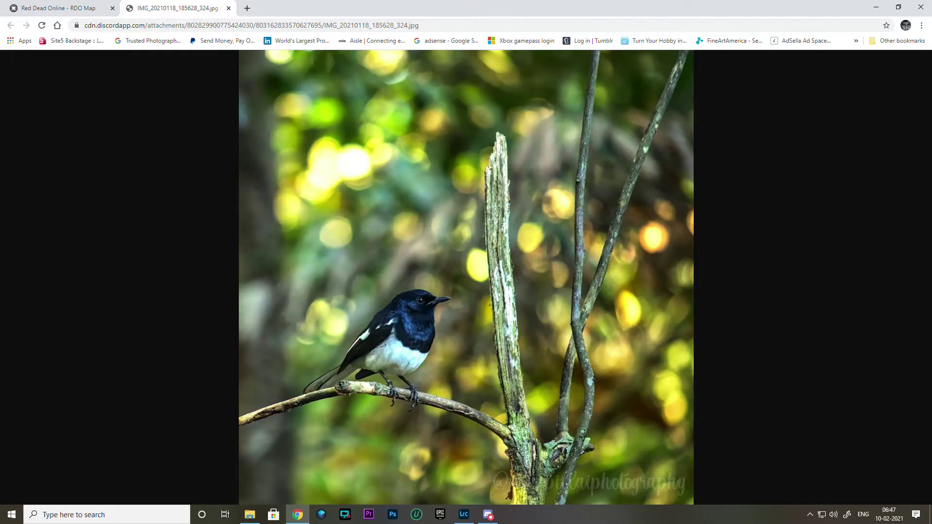
# - Bring Discord forward, close the enlarged bird photo and scroll through #photo-for-criticism
pyautogui.click(487, 514)
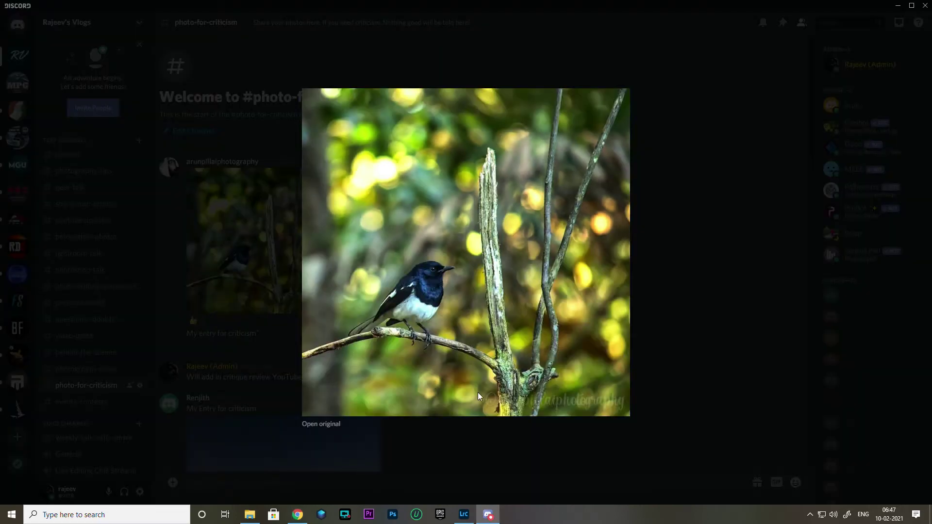
pyautogui.click(650, 429)
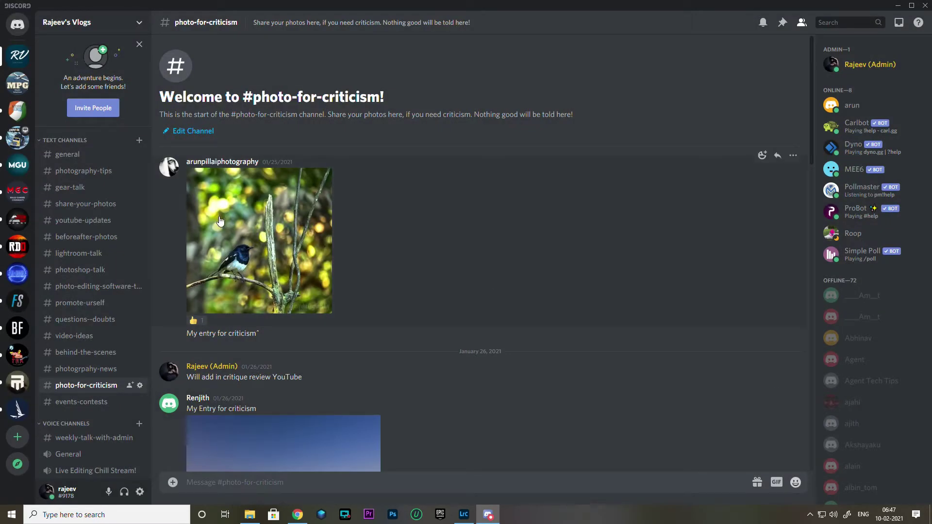
pyautogui.scroll(-3, 336, 297)
pyautogui.scroll(-5, 336, 297)
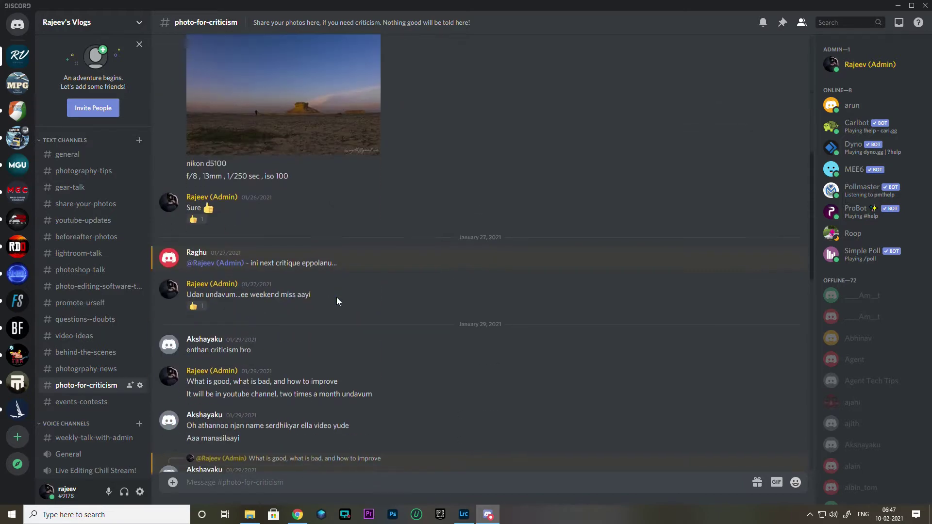
pyautogui.scroll(3, 336, 297)
pyautogui.scroll(1, 337, 297)
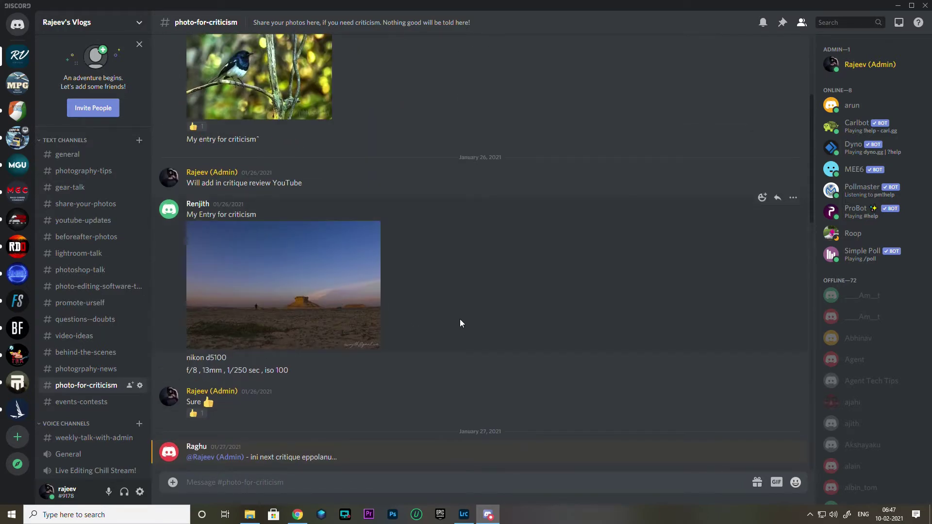
pyautogui.scroll(-5, 432, 302)
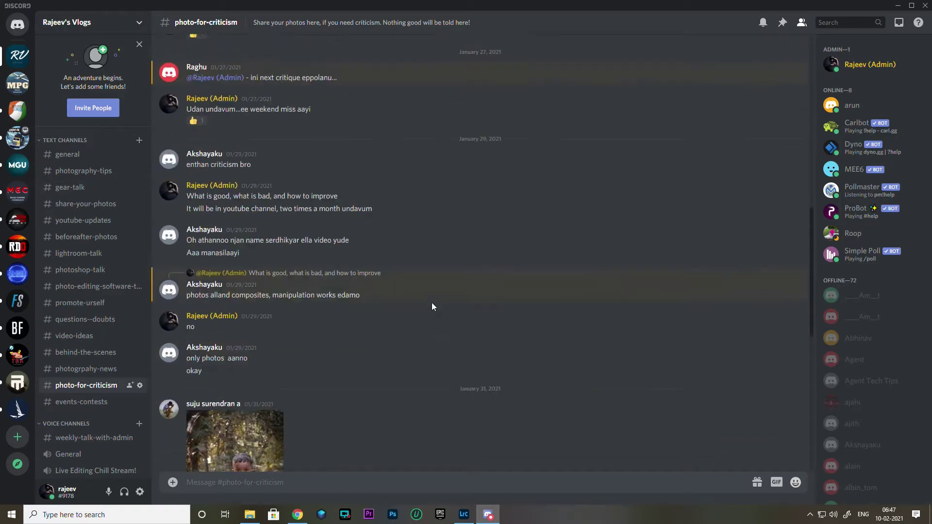
pyautogui.scroll(3, 432, 303)
pyautogui.scroll(6, 431, 302)
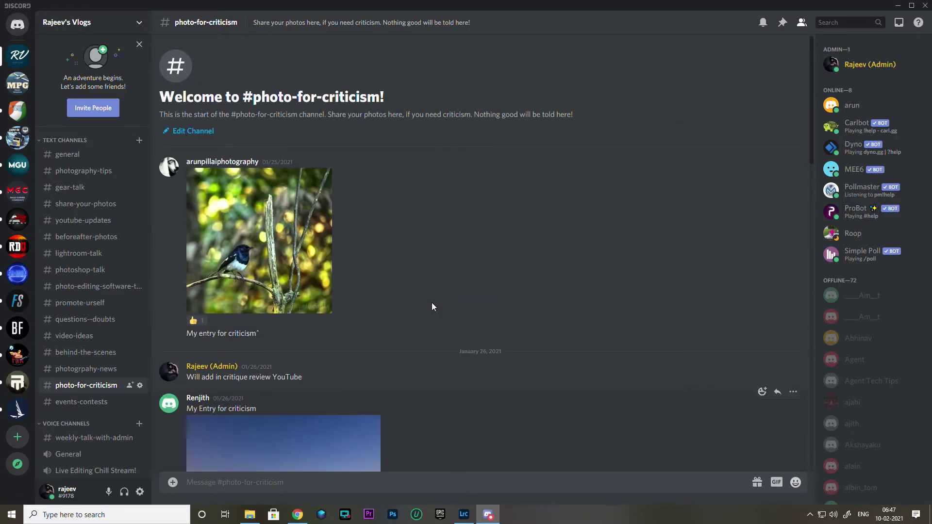
pyautogui.scroll(-5, 432, 303)
pyautogui.scroll(-4, 406, 308)
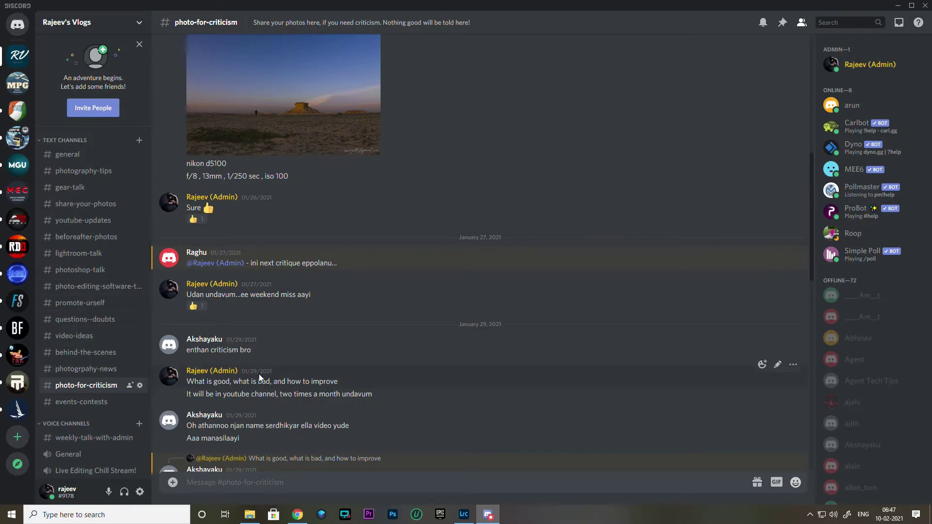
pyautogui.scroll(2, 418, 345)
pyautogui.scroll(5, 417, 346)
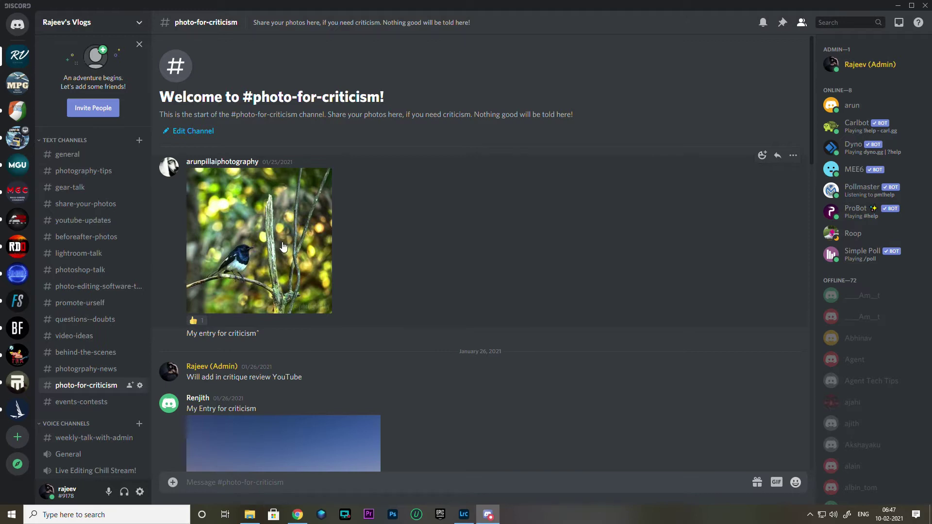
# - Enlarge the bird photo from the first post and open its original in the browser
pyautogui.click(271, 282)
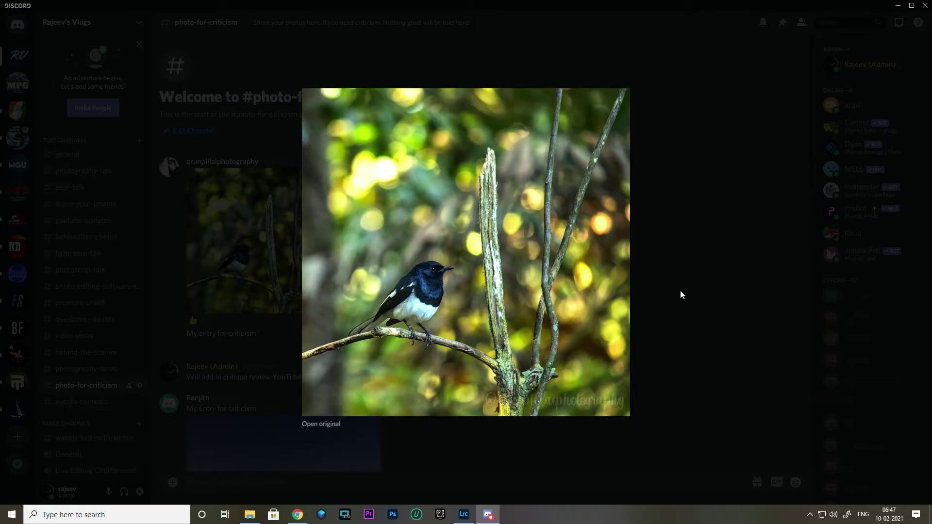
pyautogui.click(660, 289)
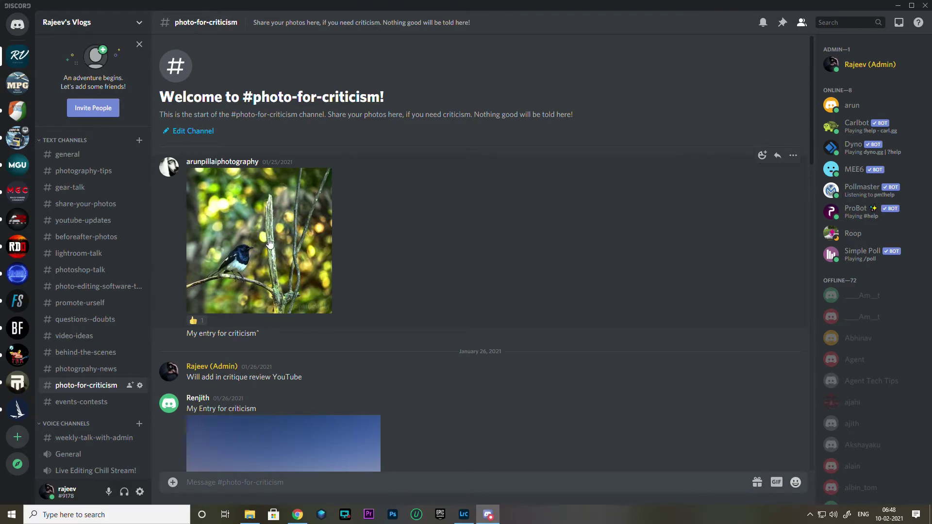
pyautogui.click(270, 243)
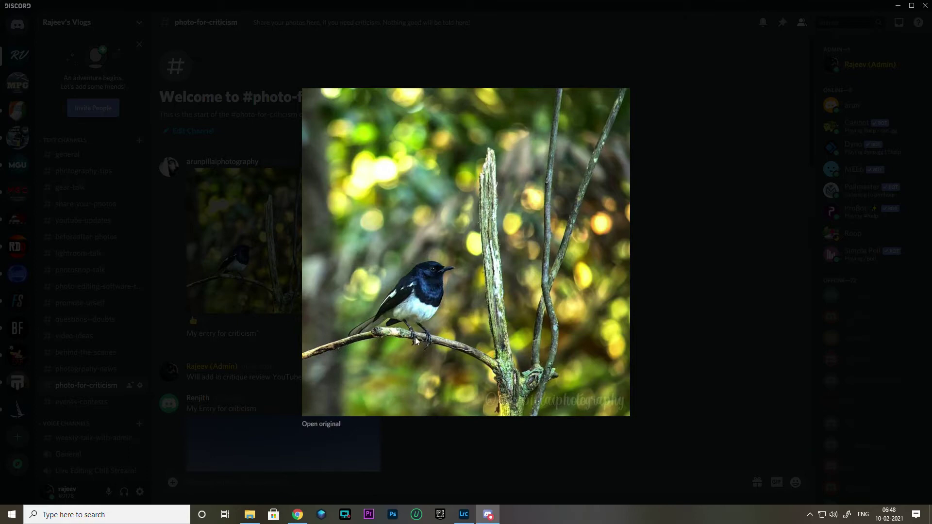
pyautogui.click(320, 424)
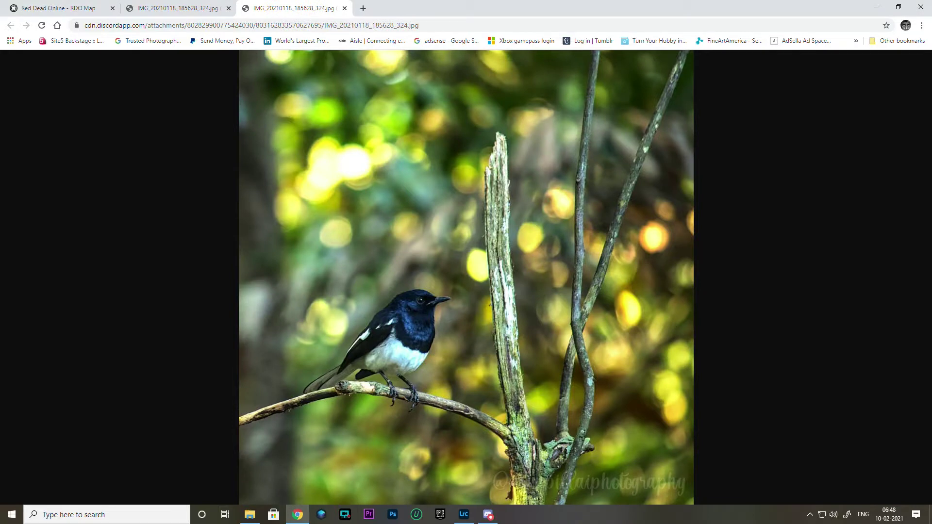
# - View the bird image at 100% size, then close the duplicate bird-photo tab
pyautogui.click(321, 461)
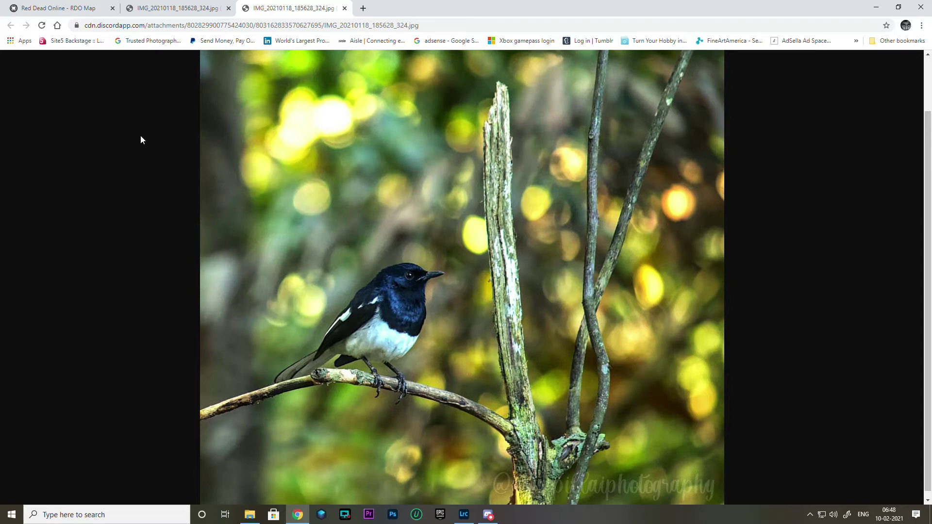
pyautogui.click(345, 9)
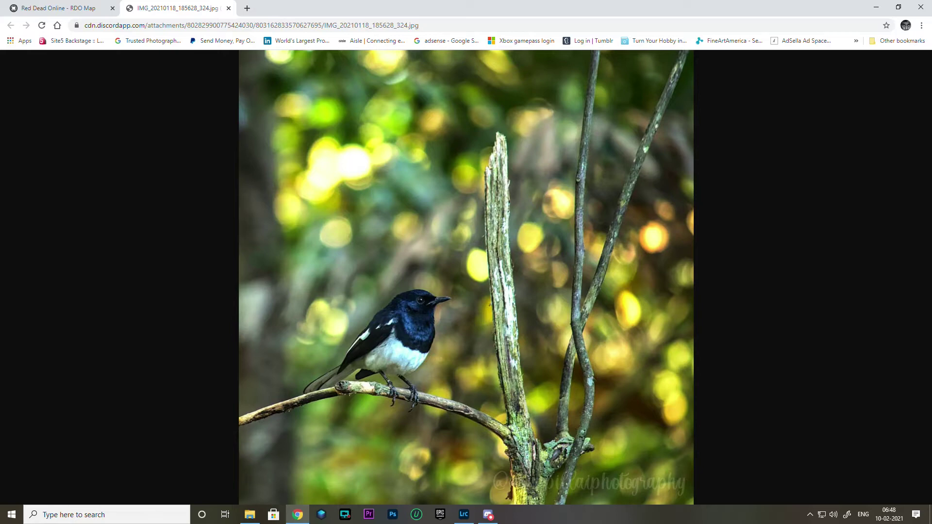
# - Close the last bird tab and scroll #photo-for-criticism on to the desert landscape entry
pyautogui.hotkey('ctrl', 'w')
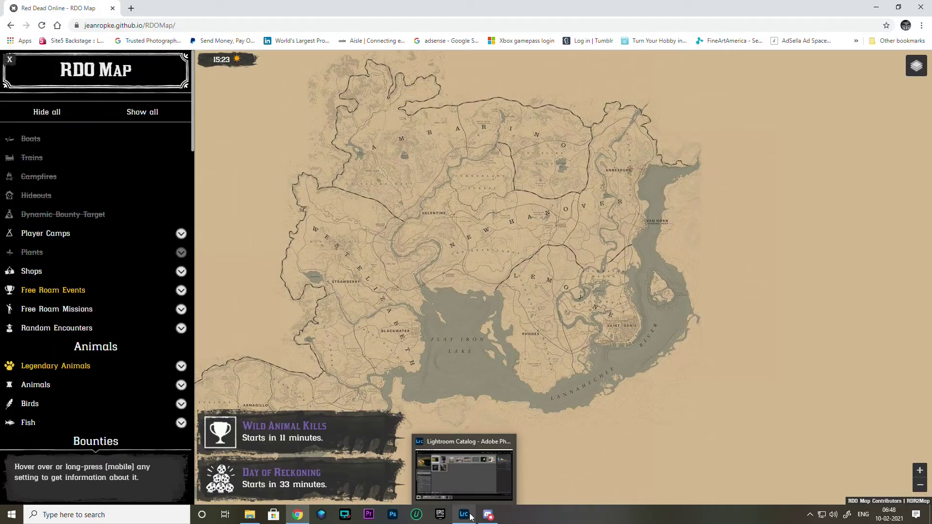
pyautogui.click(487, 514)
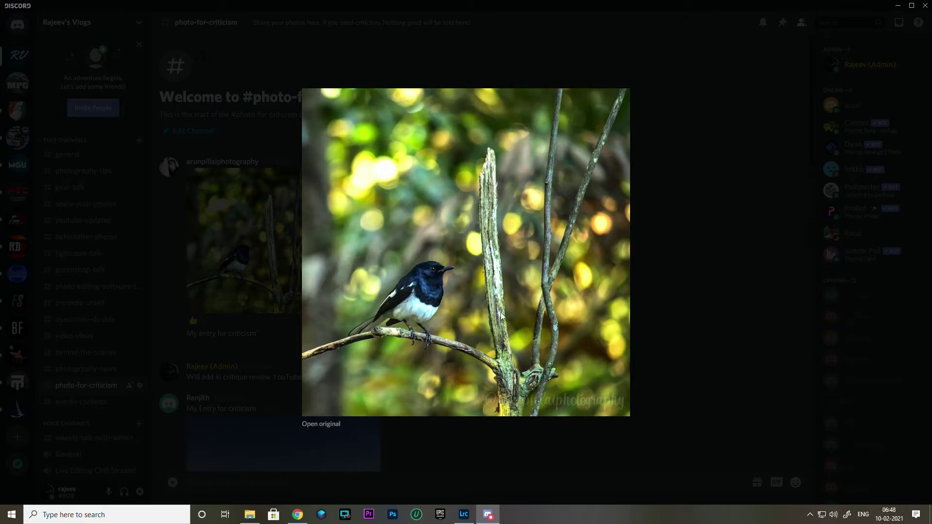
pyautogui.click(738, 297)
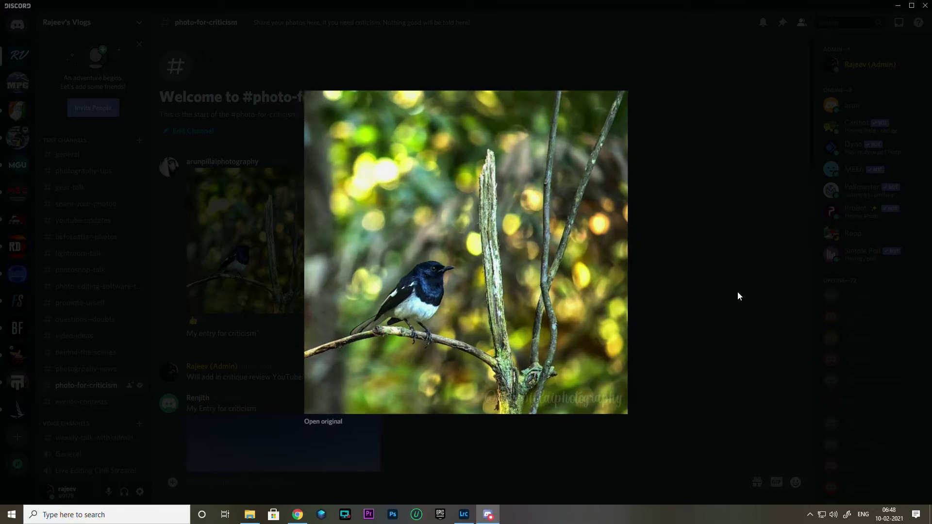
pyautogui.scroll(-5, 478, 347)
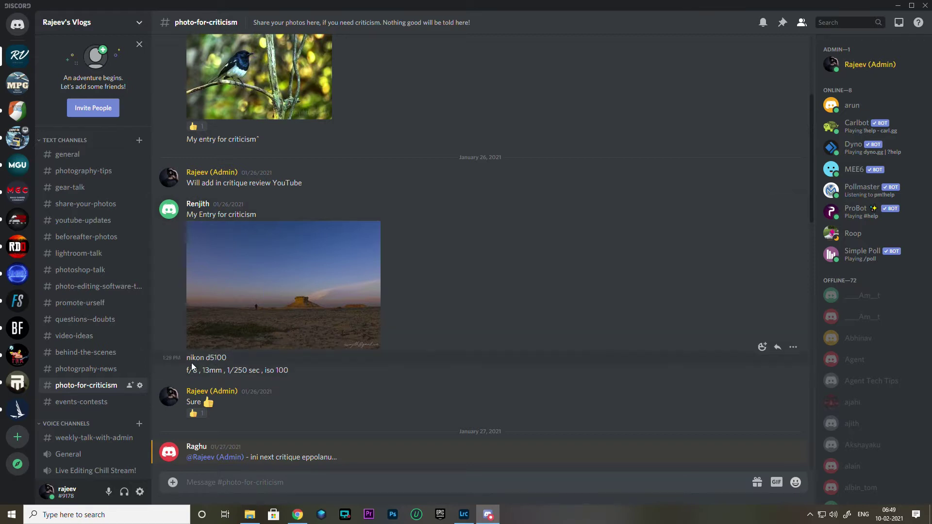
pyautogui.moveTo(205, 357)
pyautogui.click(302, 315)
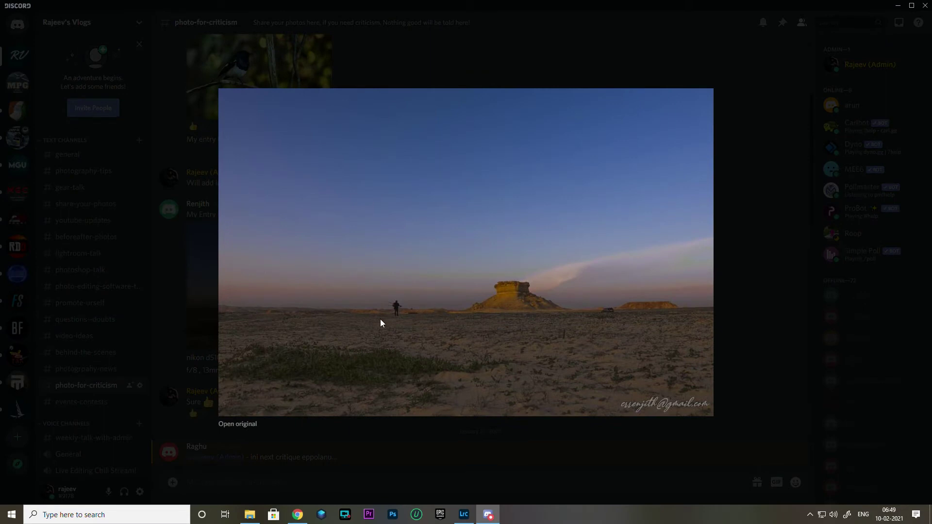
pyautogui.press('Escape')
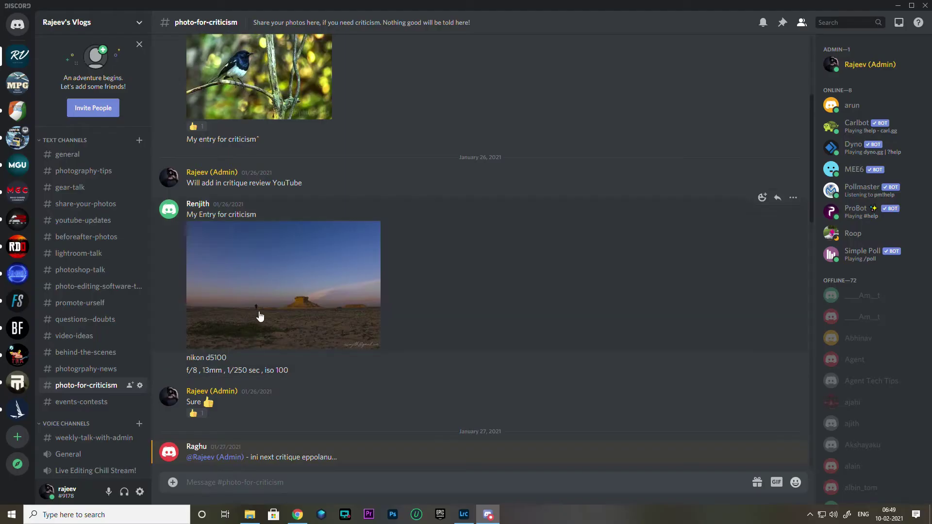
pyautogui.click(262, 318)
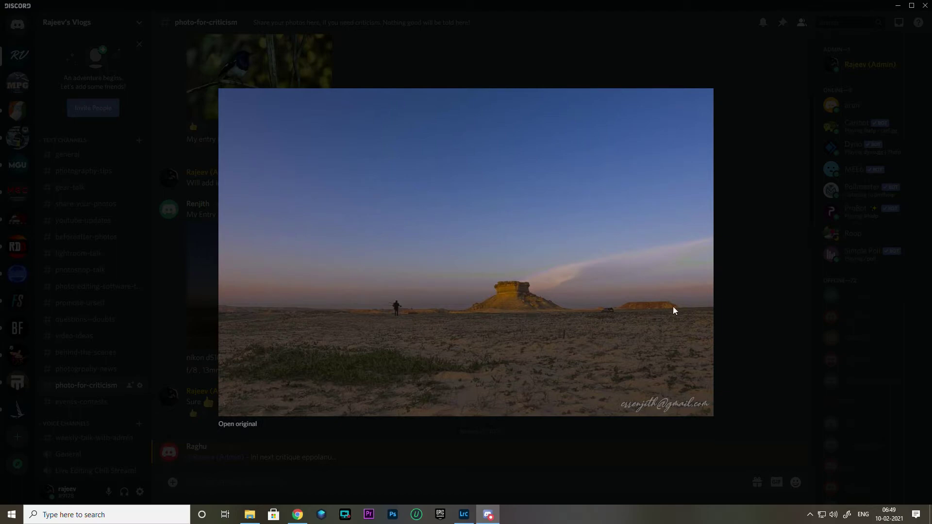
pyautogui.click(723, 306)
pyautogui.scroll(-1, 389, 405)
pyautogui.scroll(-3, 388, 405)
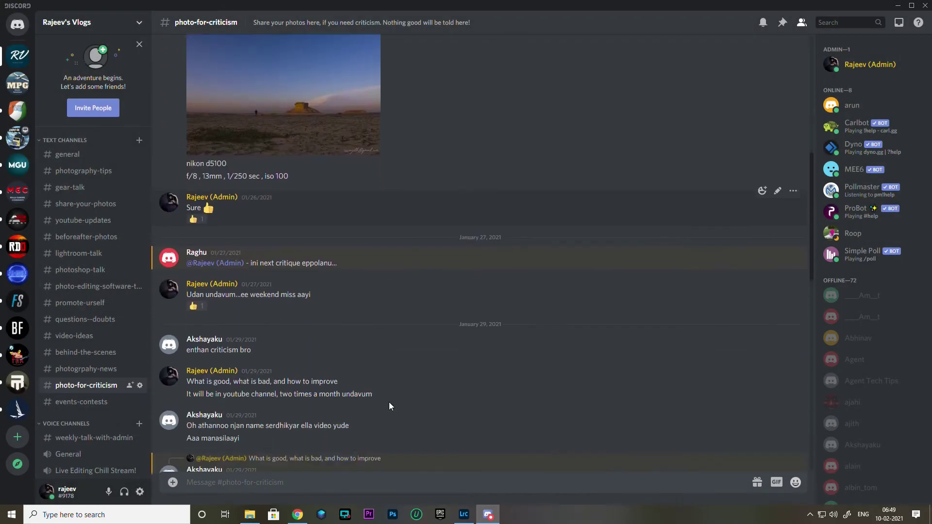
pyautogui.scroll(-5, 389, 406)
pyautogui.scroll(-7, 389, 405)
pyautogui.scroll(2, 387, 405)
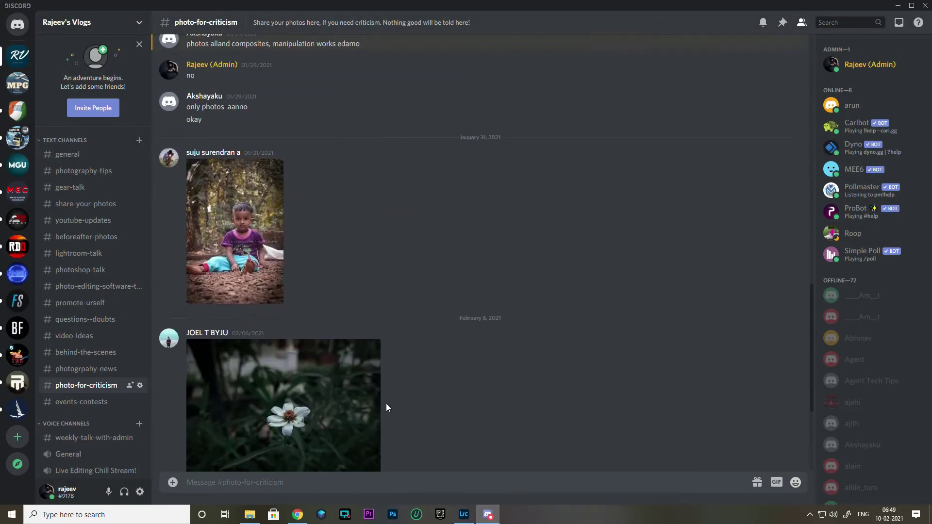
pyautogui.click(241, 247)
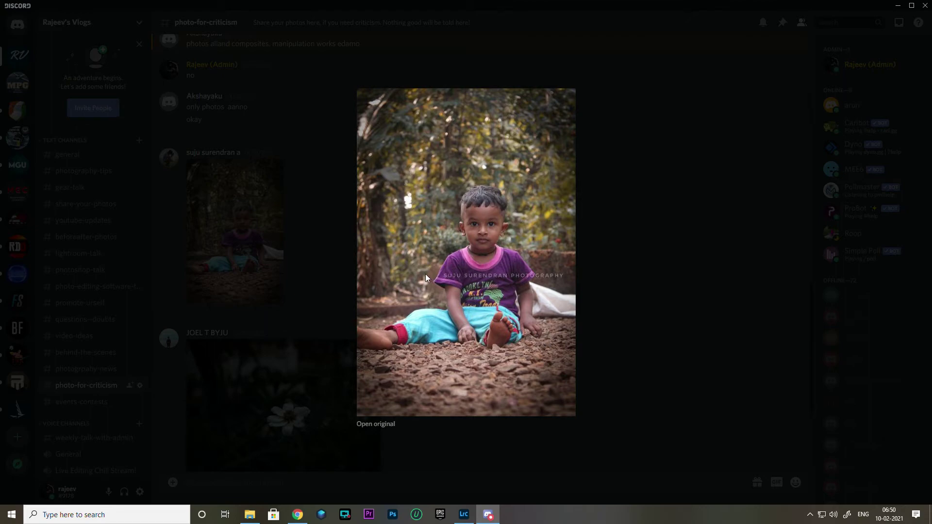
pyautogui.click(656, 294)
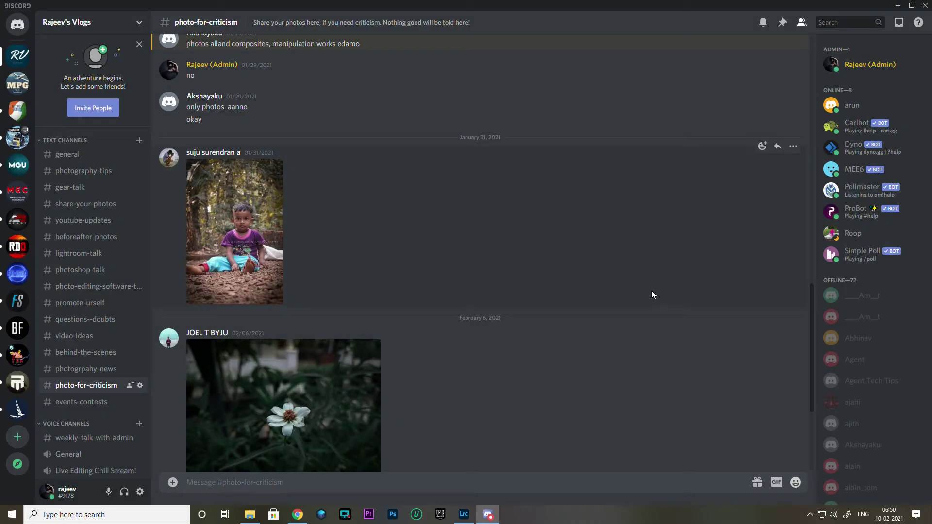
pyautogui.scroll(-3, 293, 270)
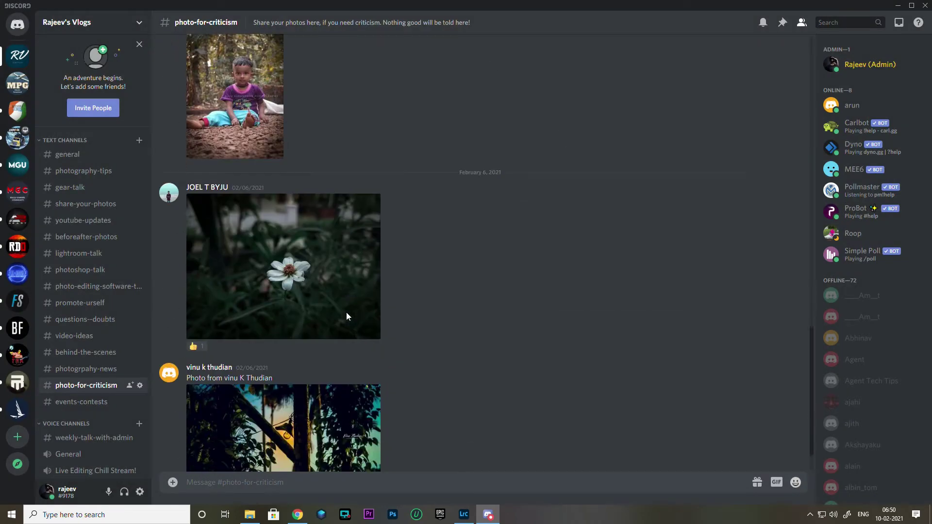
# - View the white flower and tree-with-lamp photos at full size, closing each preview
pyautogui.click(275, 265)
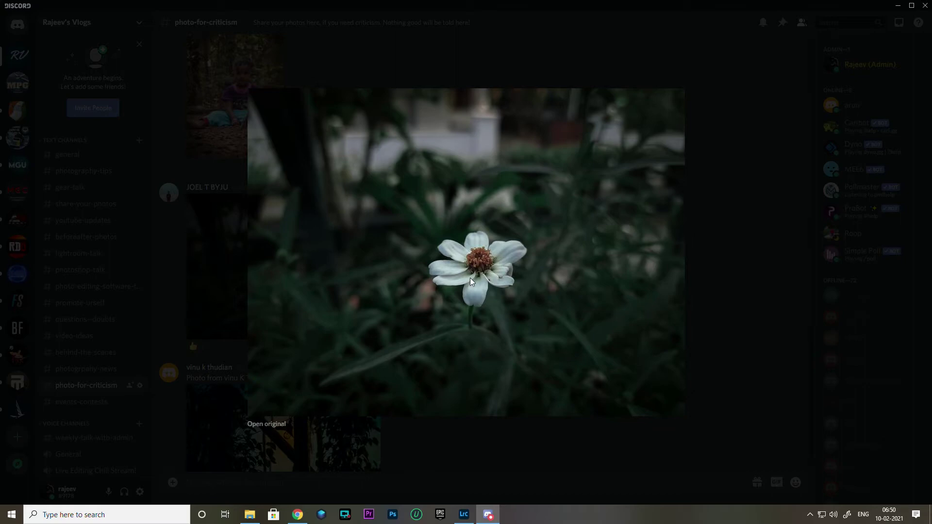
pyautogui.click(739, 245)
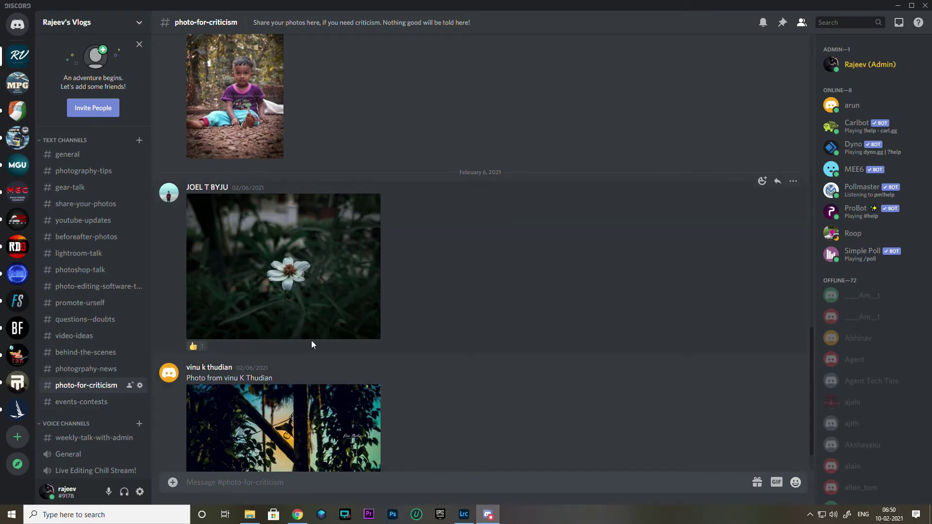
pyautogui.scroll(-1, 519, 353)
pyautogui.click(279, 384)
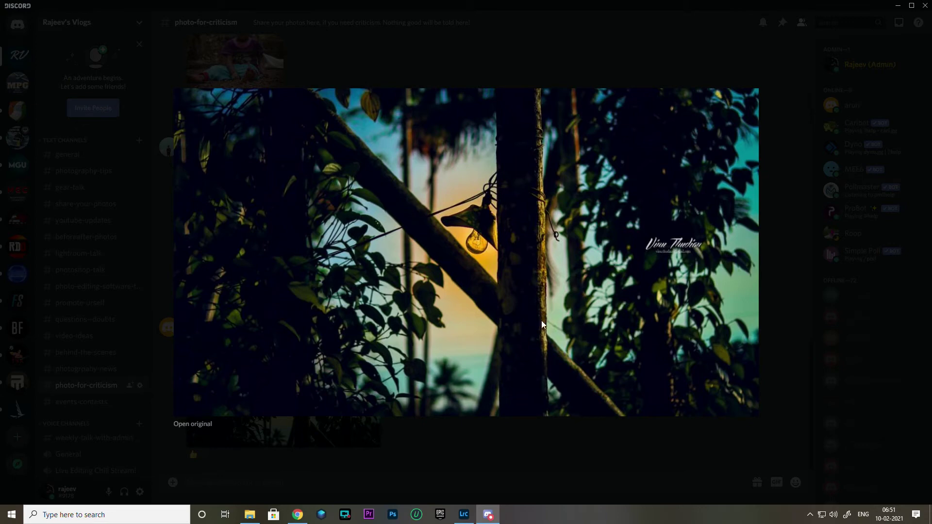
pyautogui.click(775, 294)
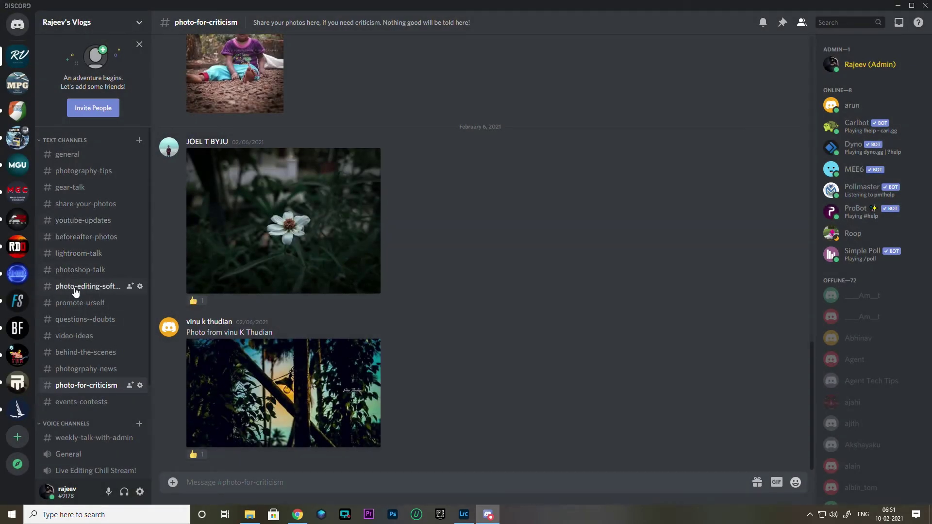
# - Switch to #share-your-photos, scroll up, and view then close the orange flower photo
pyautogui.click(75, 204)
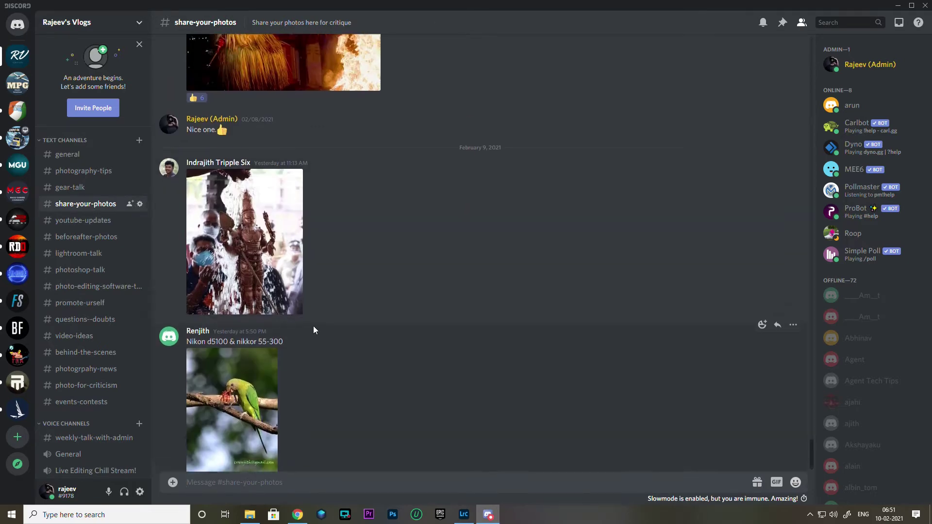
pyautogui.scroll(5, 313, 327)
pyautogui.scroll(3, 314, 334)
pyautogui.scroll(3, 314, 333)
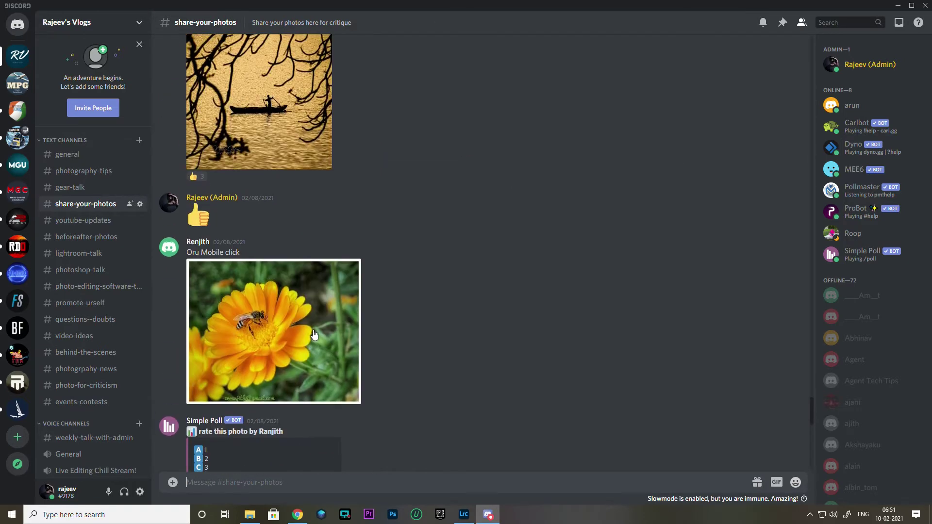
pyautogui.scroll(3, 314, 334)
pyautogui.scroll(3, 314, 334)
pyautogui.scroll(3, 313, 329)
pyautogui.scroll(3, 313, 330)
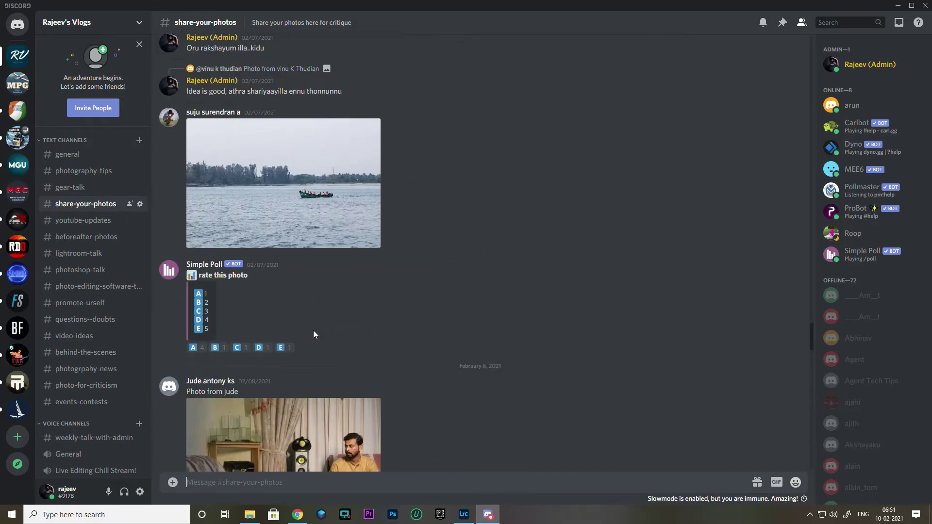
pyautogui.scroll(3, 313, 330)
pyautogui.scroll(3, 313, 330)
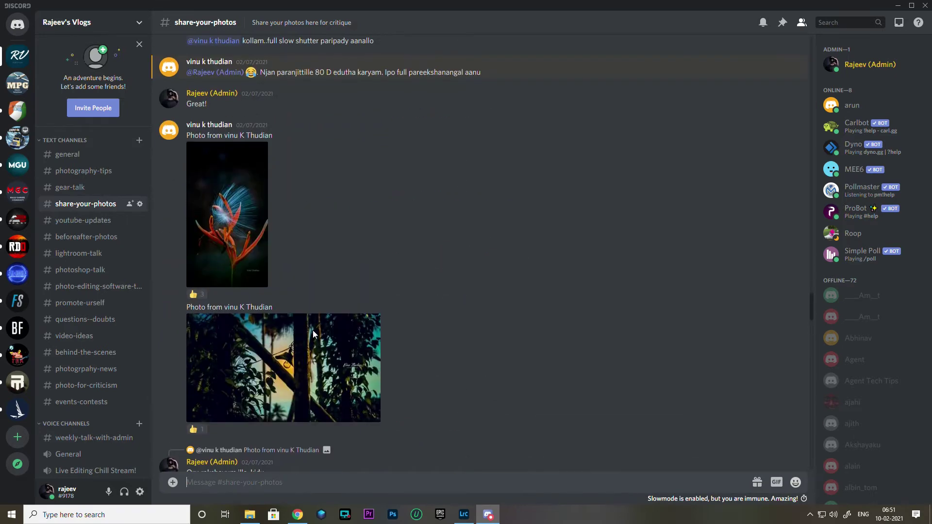
pyautogui.click(227, 199)
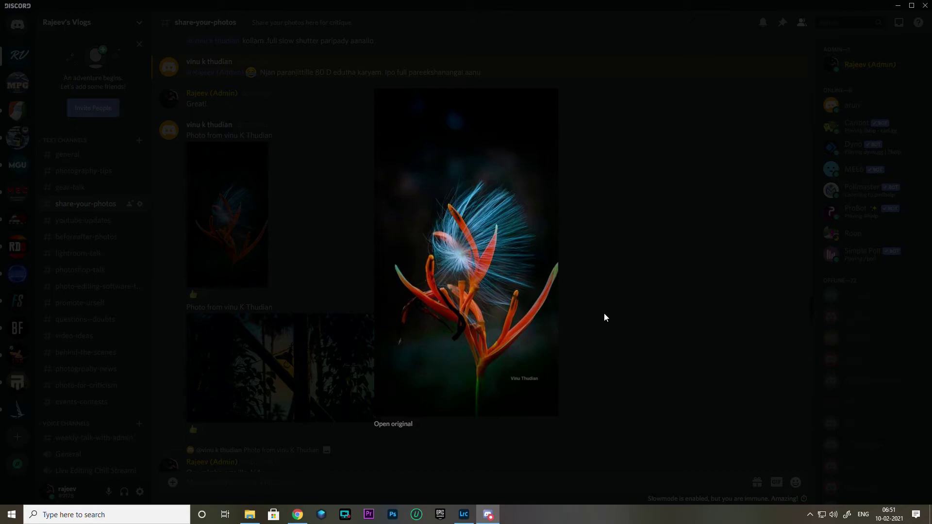
pyautogui.click(582, 306)
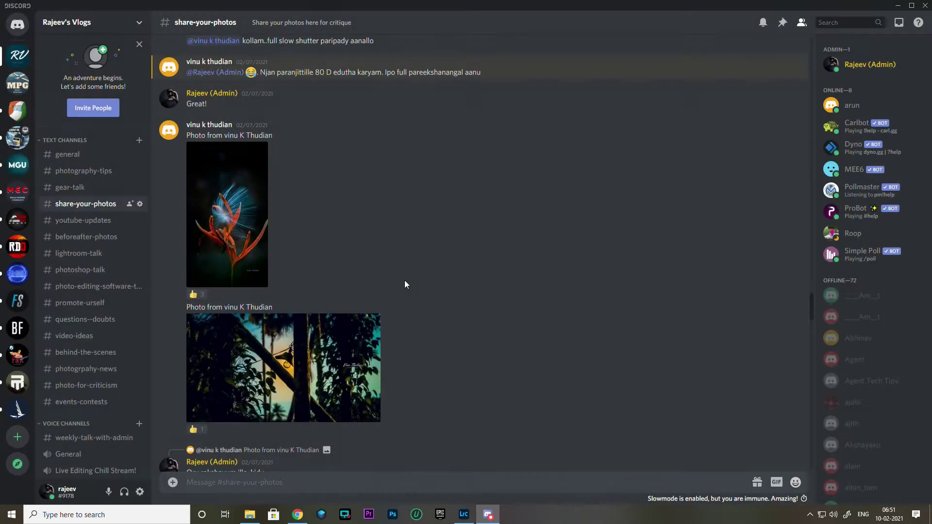
# - Scroll back through older member posts as far as the egret photo, then switch to #general
pyautogui.scroll(5, 385, 331)
pyautogui.scroll(5, 384, 338)
pyautogui.scroll(5, 386, 343)
pyautogui.scroll(5, 385, 340)
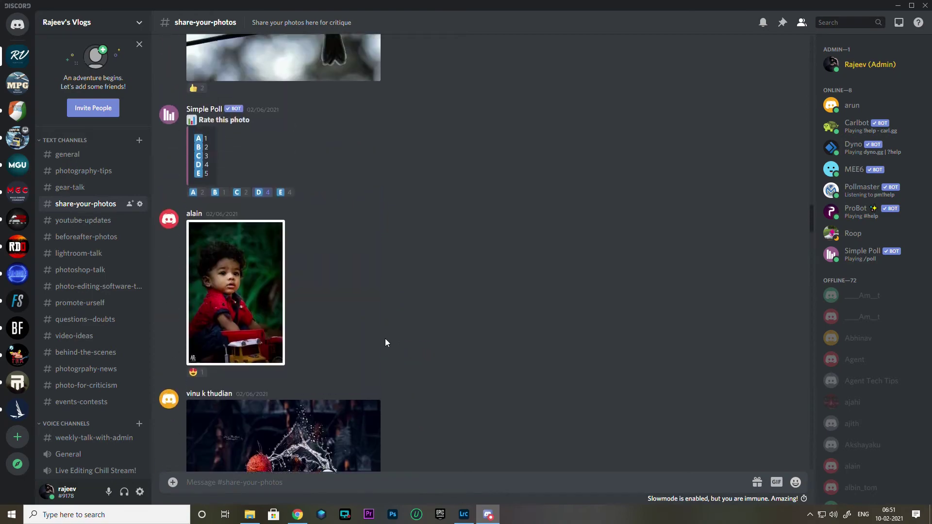
pyautogui.scroll(5, 386, 339)
pyautogui.scroll(5, 385, 340)
pyautogui.scroll(5, 385, 339)
pyautogui.scroll(5, 386, 339)
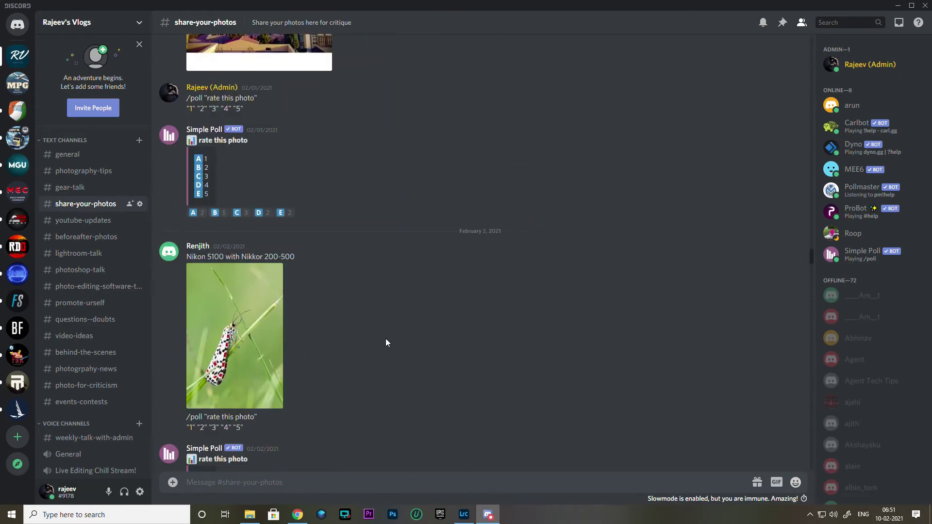
pyautogui.scroll(5, 386, 339)
pyautogui.scroll(5, 386, 339)
pyautogui.scroll(5, 386, 339)
pyautogui.scroll(5, 385, 338)
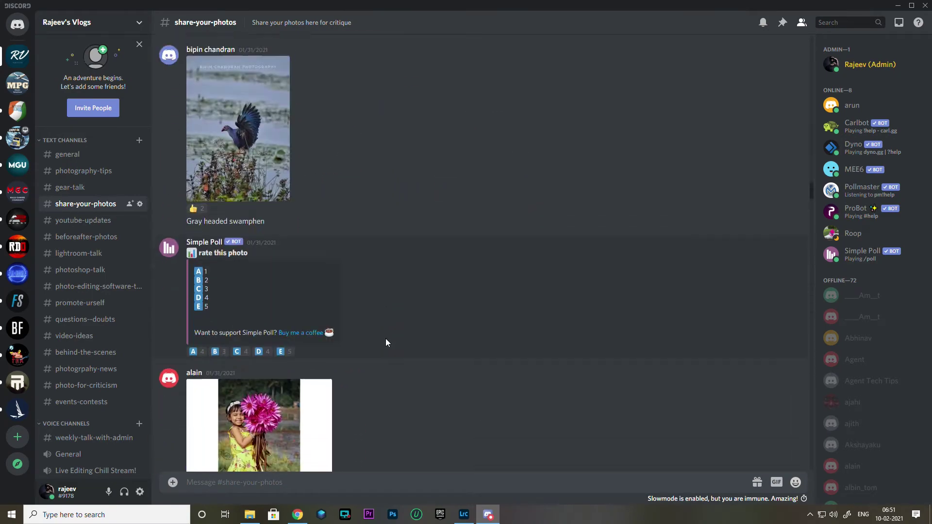
pyautogui.scroll(5, 386, 339)
pyautogui.scroll(5, 386, 339)
pyautogui.scroll(5, 386, 339)
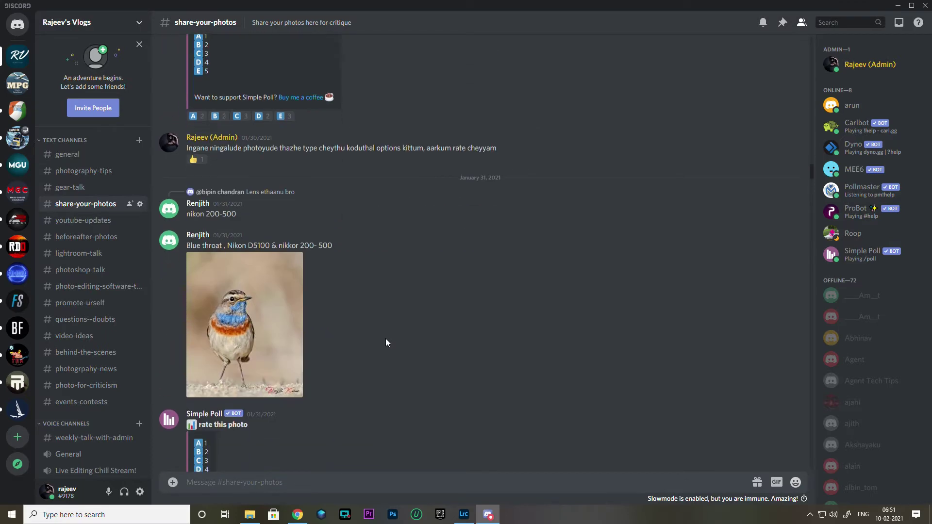
pyautogui.scroll(5, 386, 342)
pyautogui.scroll(5, 386, 342)
pyautogui.scroll(5, 386, 342)
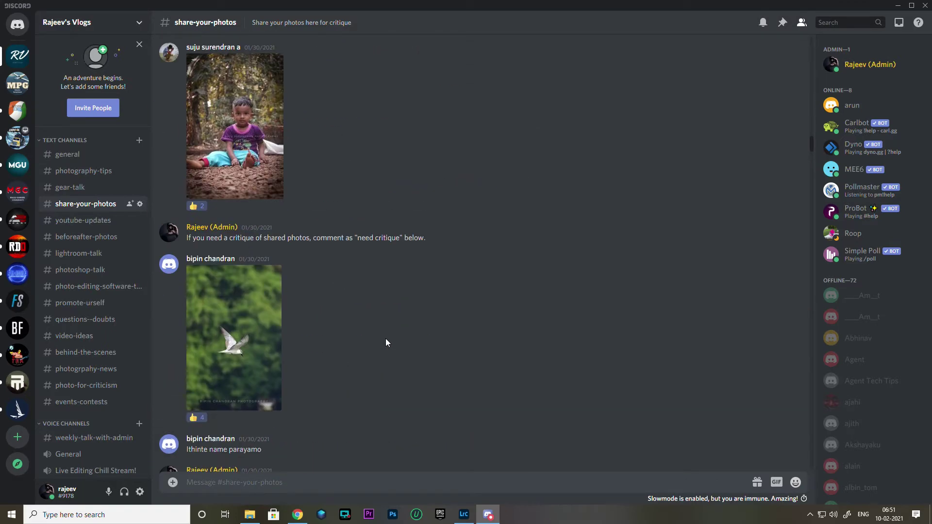
pyautogui.scroll(-5, 385, 338)
pyautogui.scroll(-5, 385, 338)
pyautogui.scroll(-5, 386, 342)
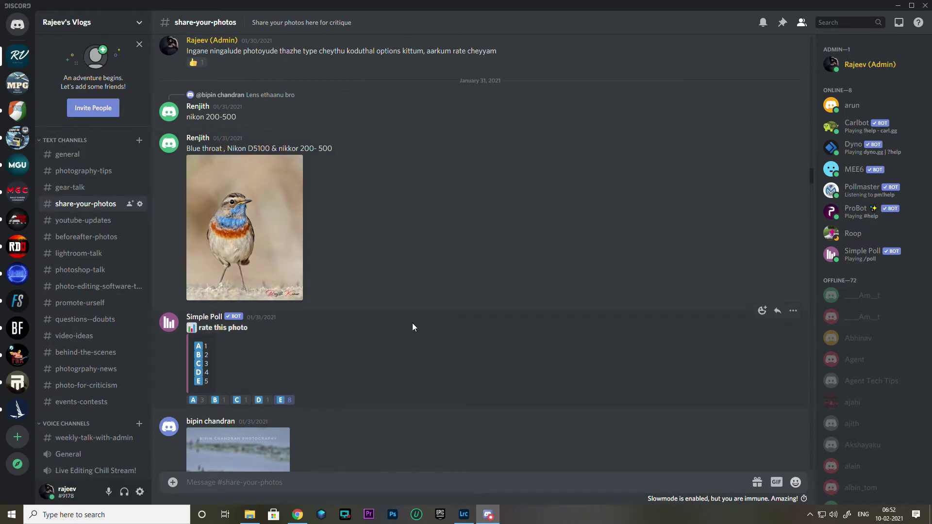
pyautogui.scroll(5, 412, 319)
pyautogui.scroll(5, 412, 319)
pyautogui.scroll(5, 411, 319)
pyautogui.scroll(5, 412, 318)
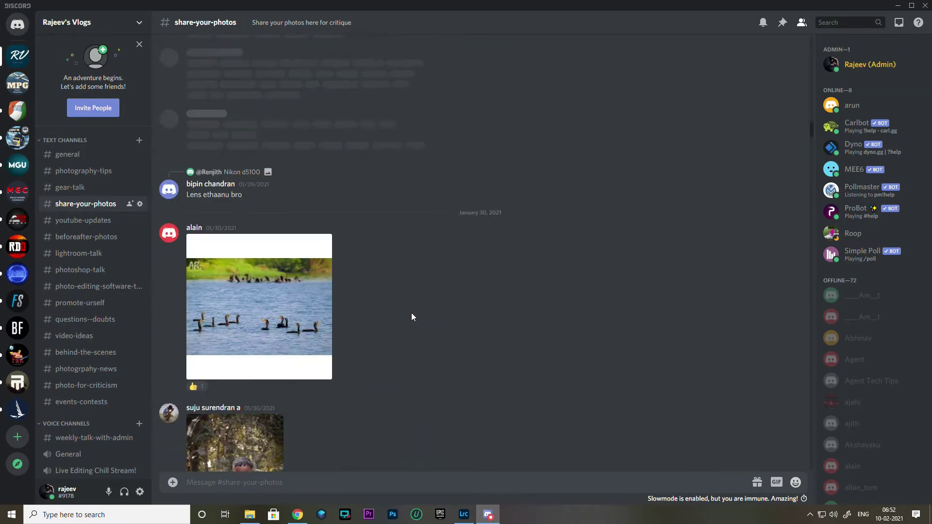
pyautogui.scroll(5, 412, 318)
pyautogui.scroll(-3, 412, 317)
pyautogui.scroll(3, 411, 317)
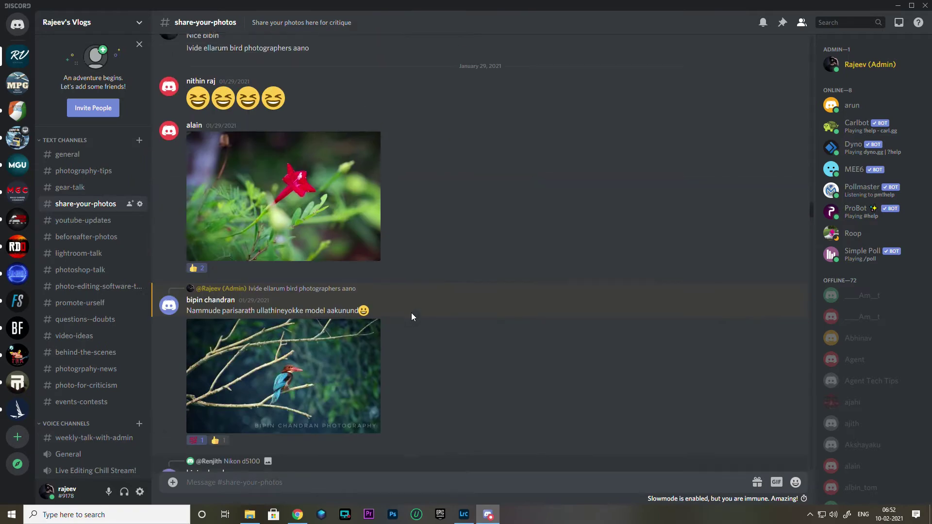
pyautogui.scroll(-1, 411, 316)
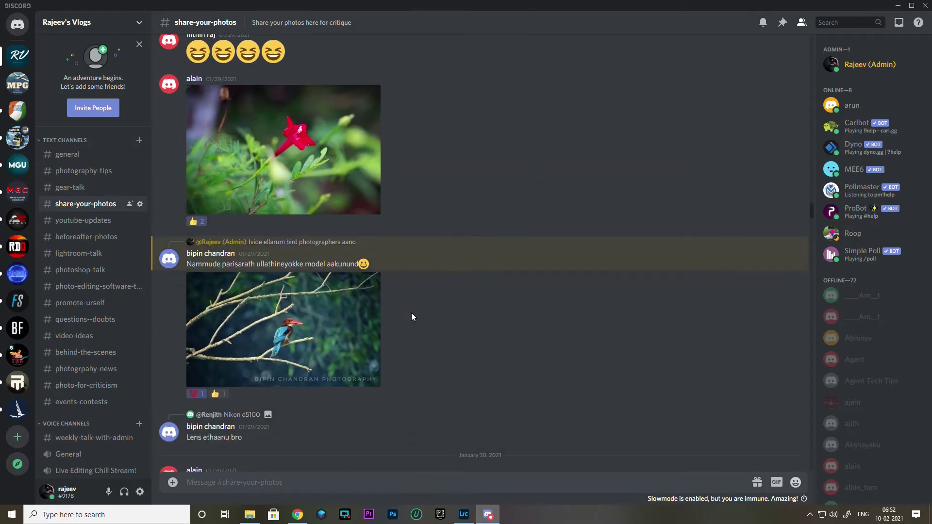
pyautogui.scroll(5, 411, 317)
pyautogui.scroll(5, 412, 316)
pyautogui.scroll(5, 412, 314)
pyautogui.scroll(5, 412, 313)
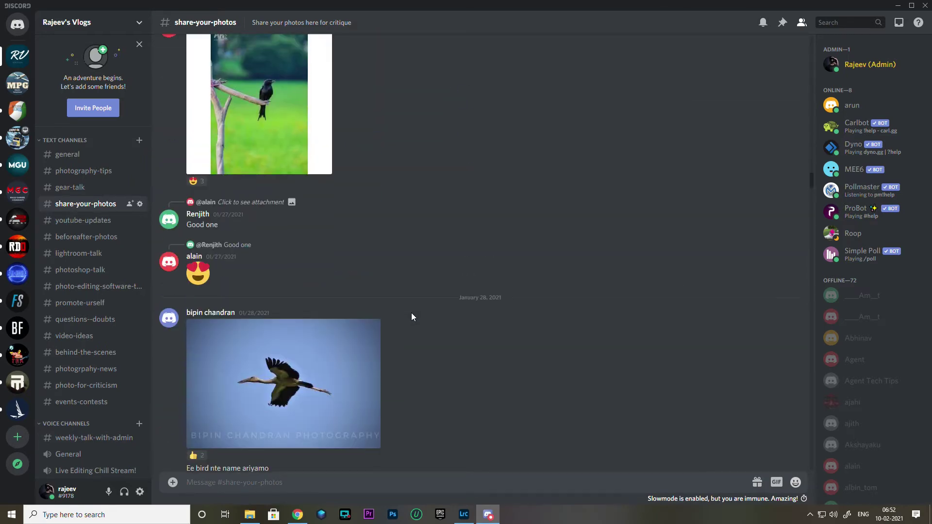
pyautogui.scroll(5, 411, 313)
pyautogui.scroll(1, 411, 313)
pyautogui.scroll(4, 411, 313)
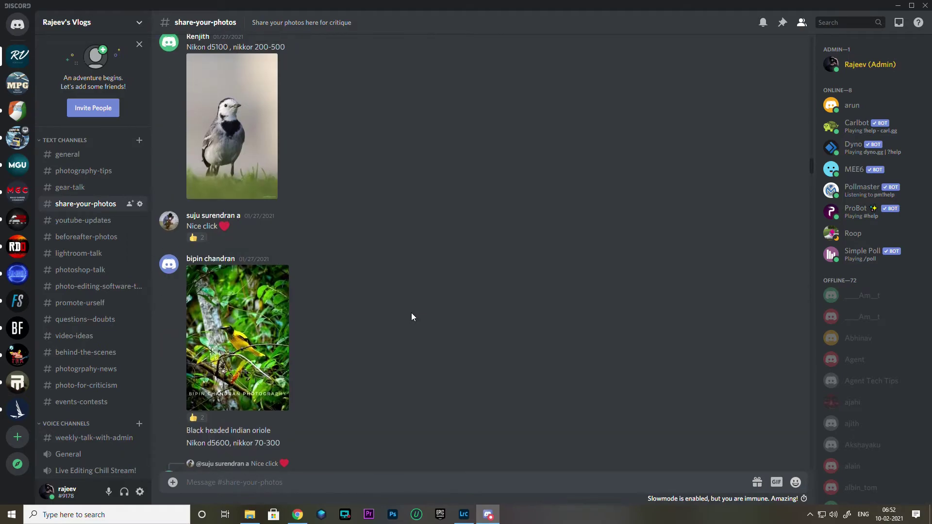
pyautogui.scroll(3, 412, 313)
pyautogui.scroll(4, 412, 314)
pyautogui.scroll(4, 412, 316)
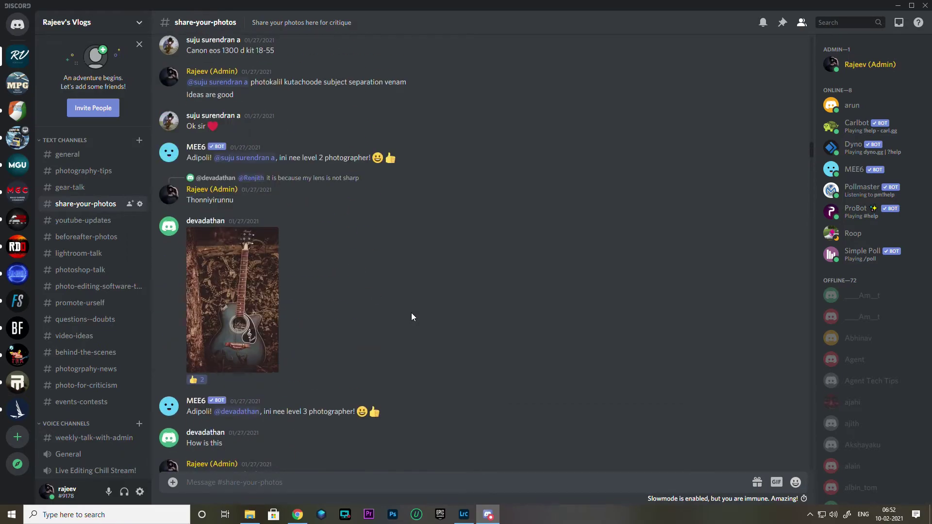
pyautogui.scroll(5, 412, 317)
pyautogui.scroll(3, 412, 317)
pyautogui.scroll(3, 411, 317)
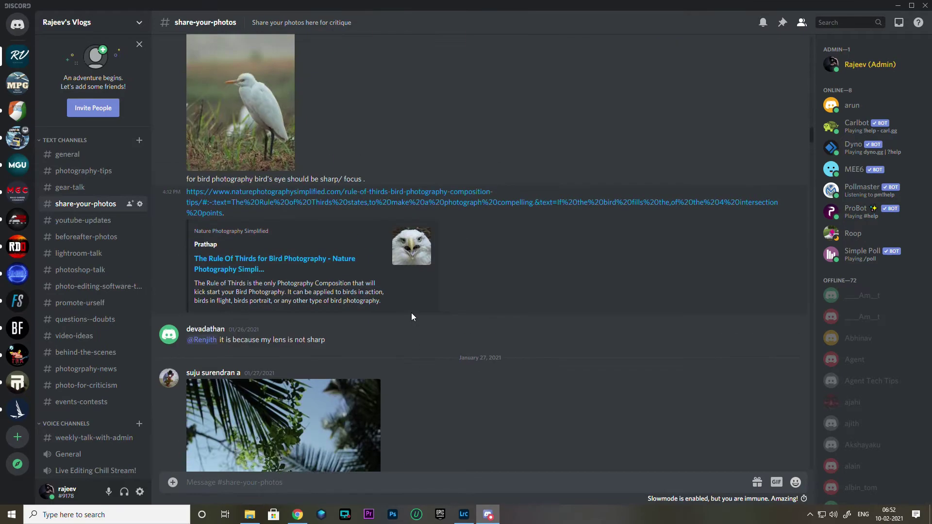
pyautogui.click(70, 155)
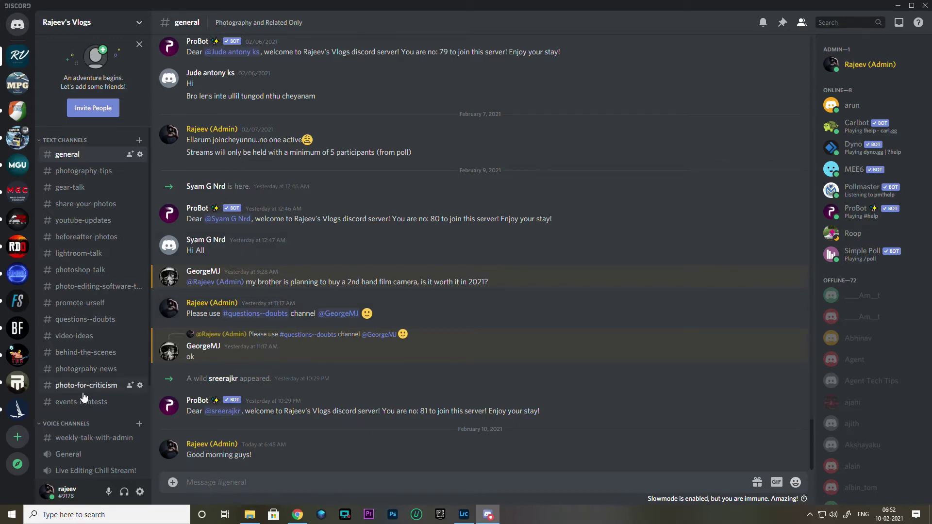
# - Scroll #general back to the February 5, 2021 good-morning greetings and bot welcome
pyautogui.scroll(-3, 83, 397)
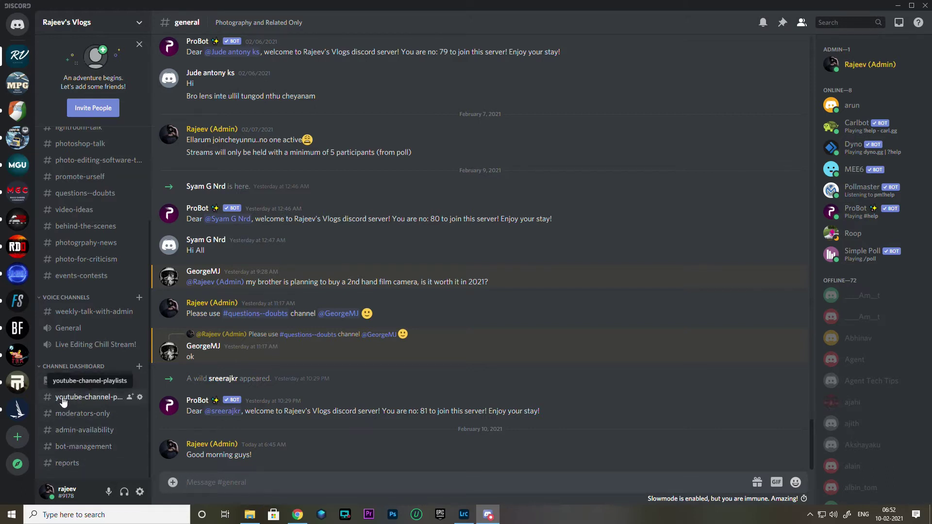
pyautogui.scroll(3, 456, 369)
pyautogui.scroll(3, 457, 369)
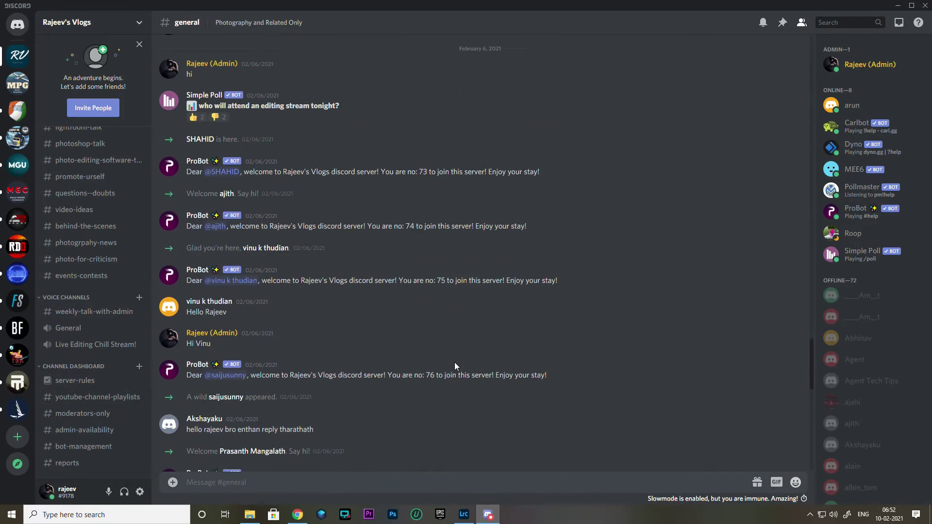
pyautogui.scroll(3, 456, 367)
pyautogui.scroll(4, 455, 367)
pyautogui.scroll(3, 77, 291)
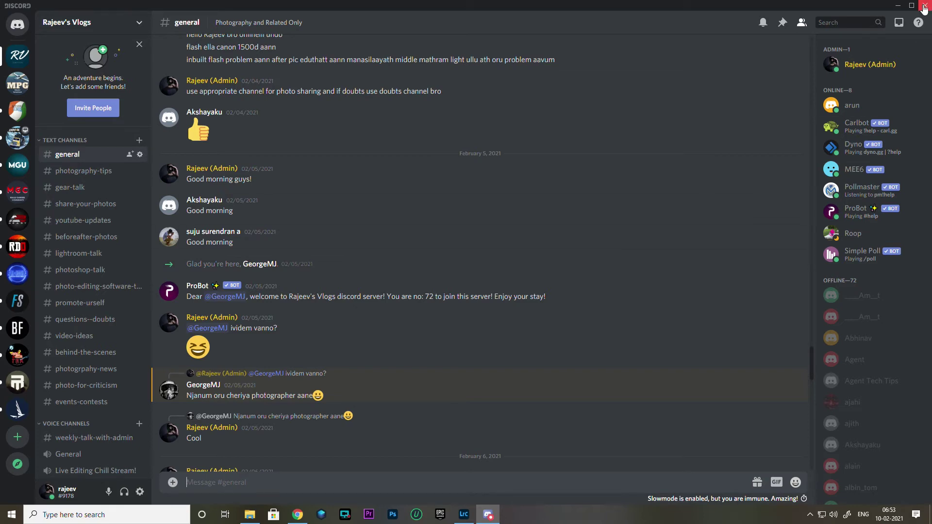
# - Close Discord and, in Lightroom's Previous Import grid, select photo 10 then misty landscape photo 4
pyautogui.click(924, 6)
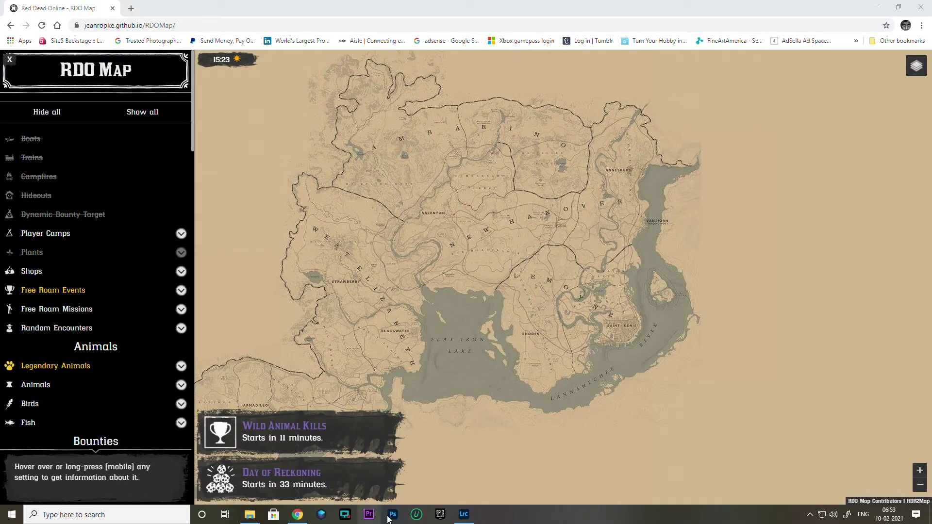
pyautogui.moveTo(463, 514)
pyautogui.click(481, 487)
pyautogui.click(449, 287)
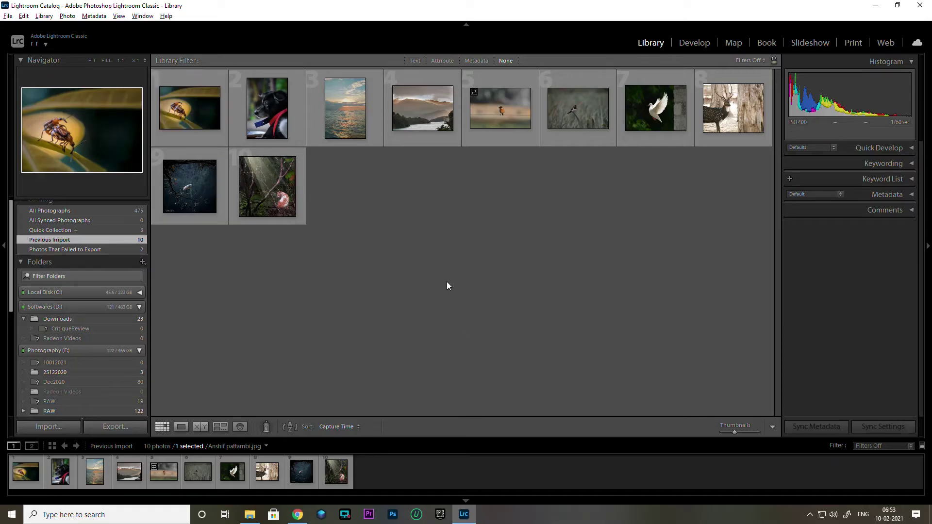
pyautogui.click(281, 196)
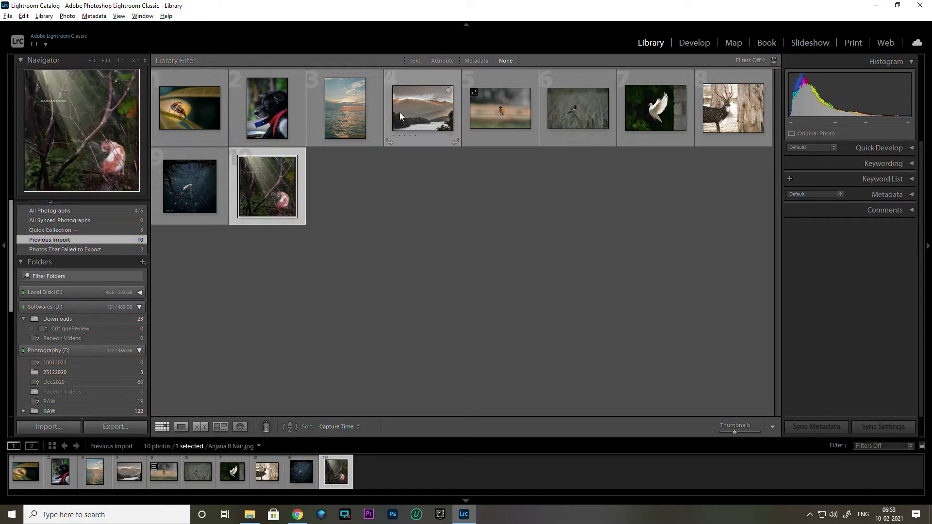
pyautogui.click(399, 114)
pyautogui.moveTo(422, 108)
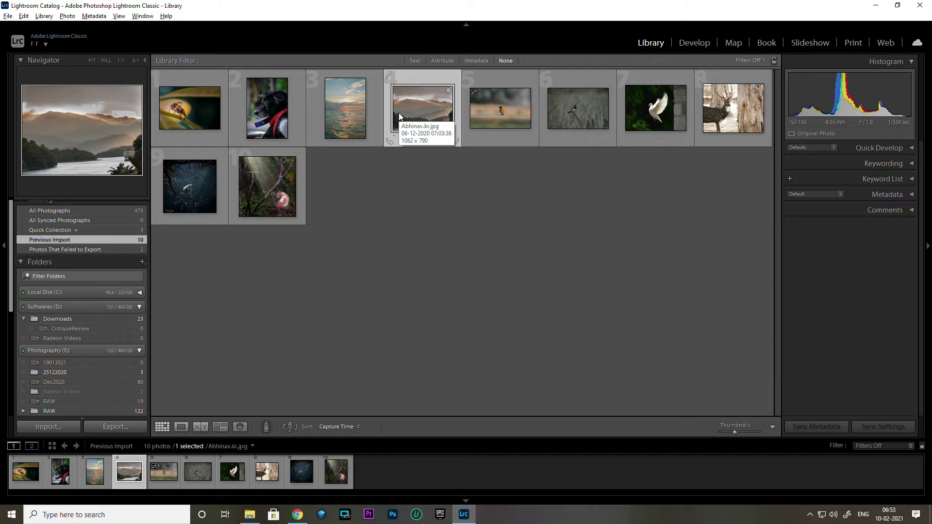
# - Open the two-beetle photo large with metadata showing (Canon EOS 750D, 1/60 sec, ISO 400), checking 1:1 zoom
pyautogui.doubleClick(199, 108)
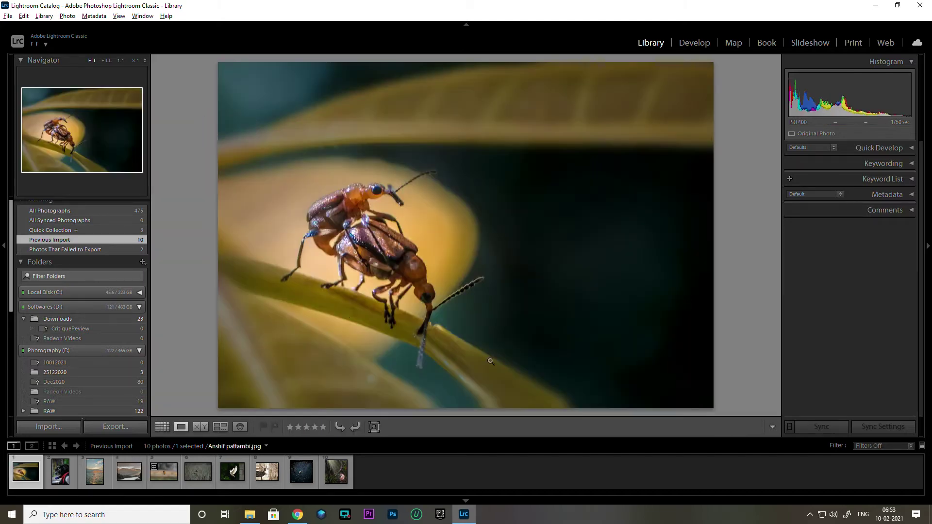
pyautogui.hotkey('ctrl', '4')
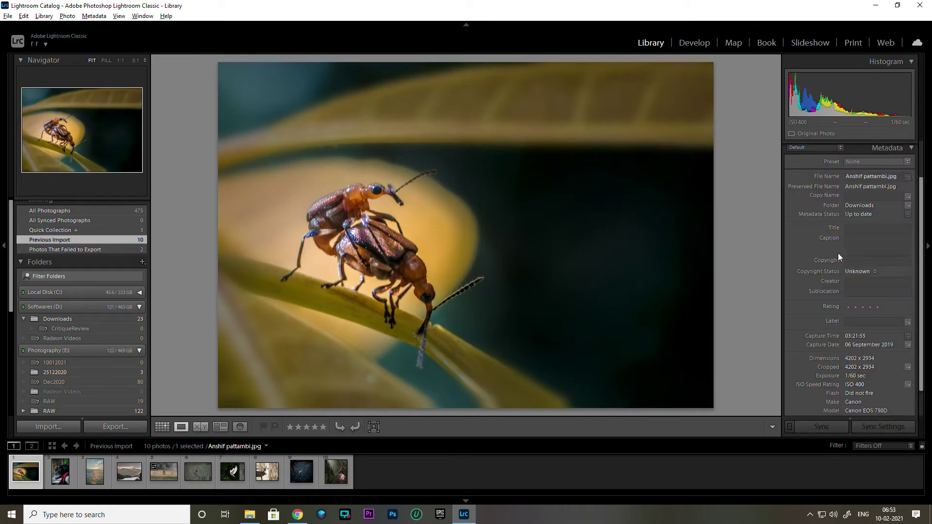
pyautogui.scroll(-2, 882, 349)
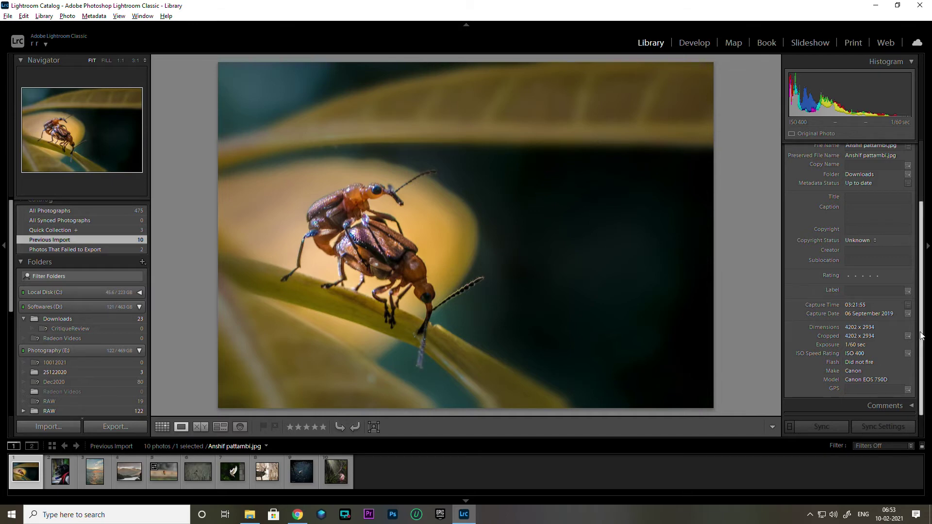
pyautogui.moveTo(921, 346)
pyautogui.mouseDown()
pyautogui.moveTo(922, 308)
pyautogui.moveTo(921, 345)
pyautogui.moveTo(918, 329)
pyautogui.mouseUp()
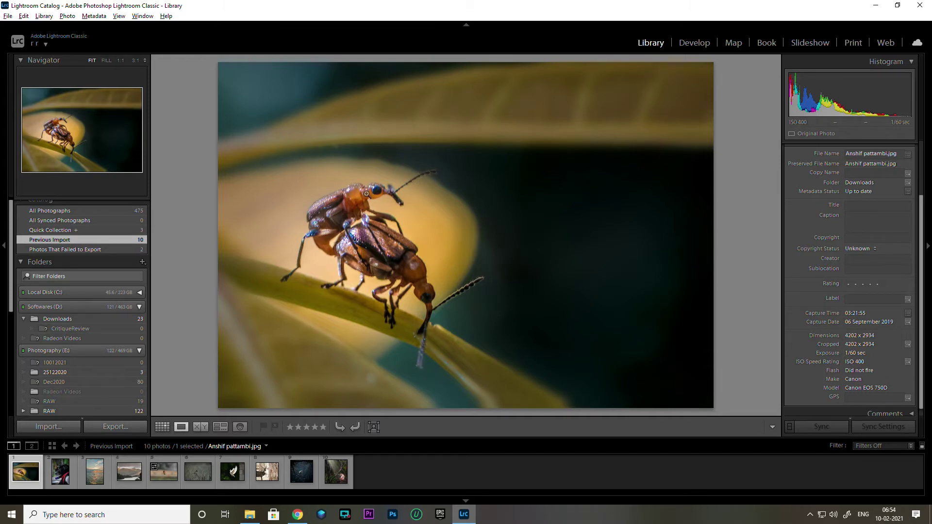
pyautogui.click(367, 194)
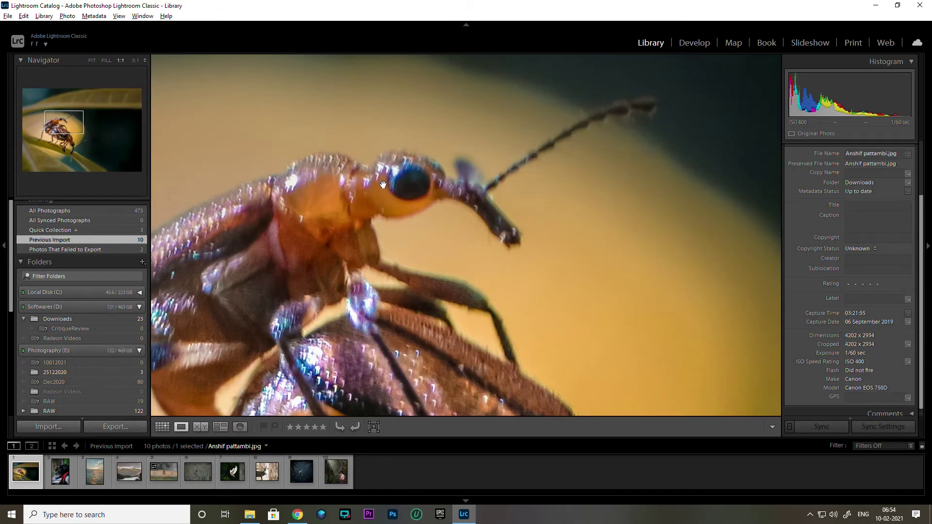
pyautogui.click(343, 204)
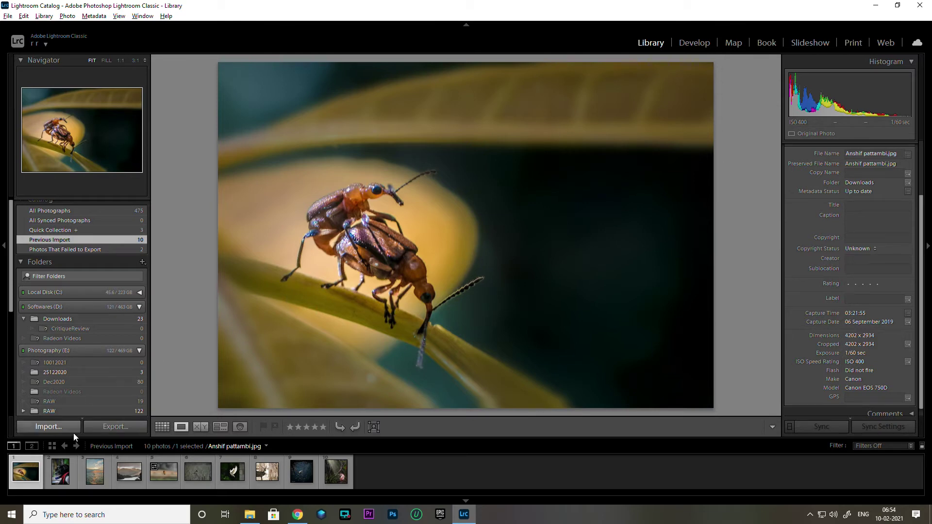
# - Open the black dog photo (Nikon D5600, 1/125 sec, f/5.0, ISO 4500), check 1:1, hide the top panel
pyautogui.click(62, 471)
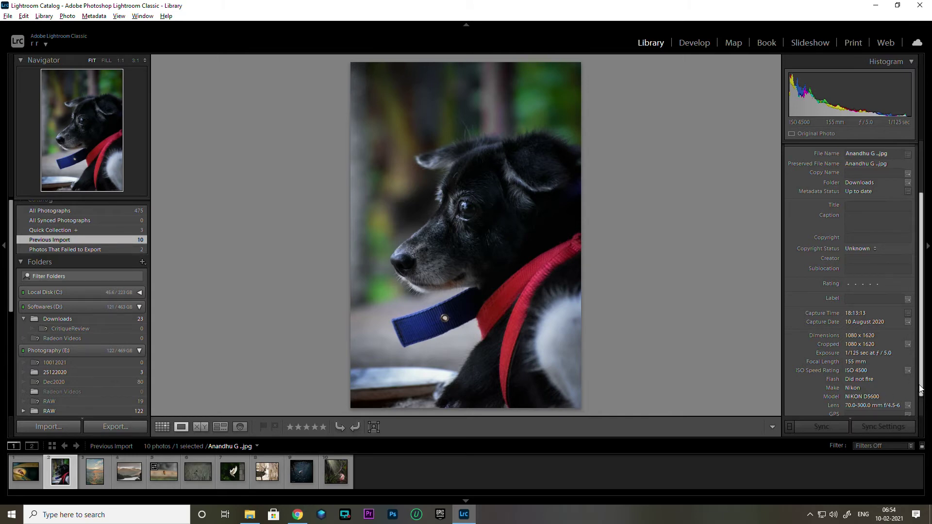
pyautogui.scroll(-1, 920, 381)
pyautogui.scroll(1, 919, 382)
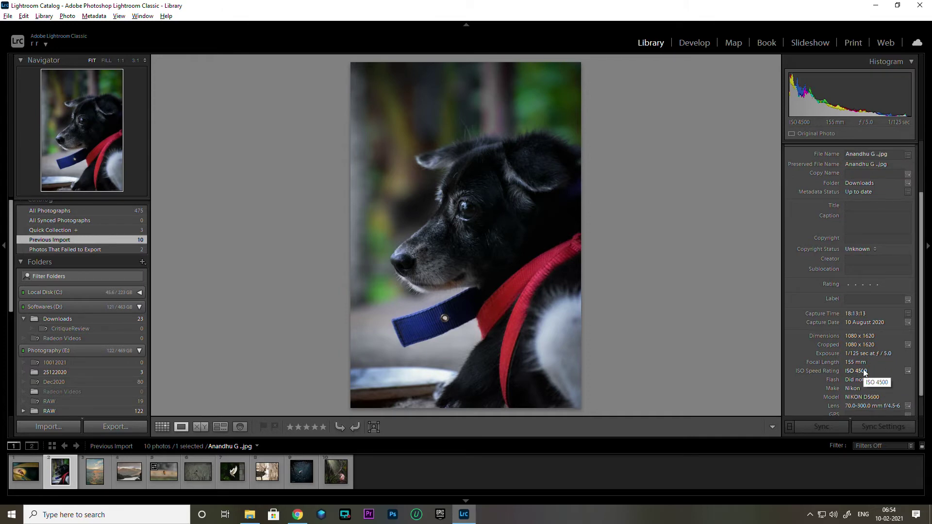
pyautogui.click(470, 227)
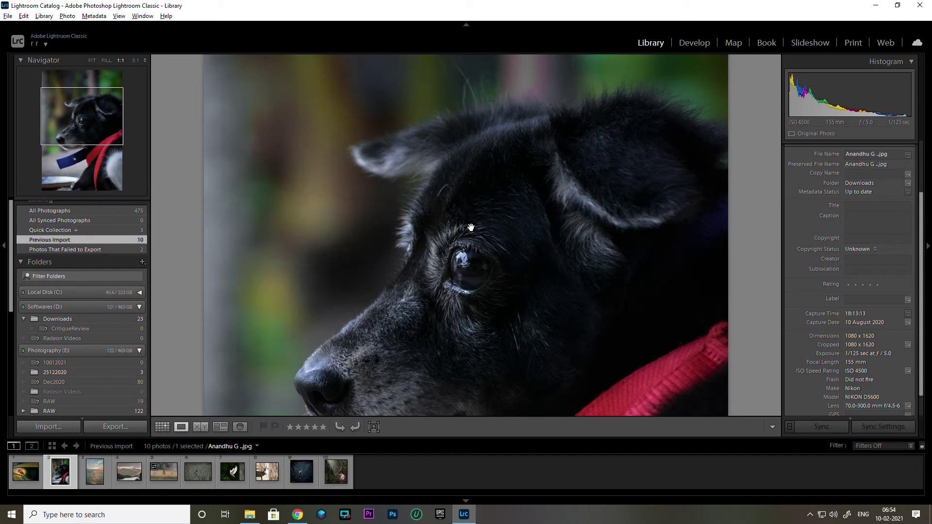
pyautogui.click(470, 227)
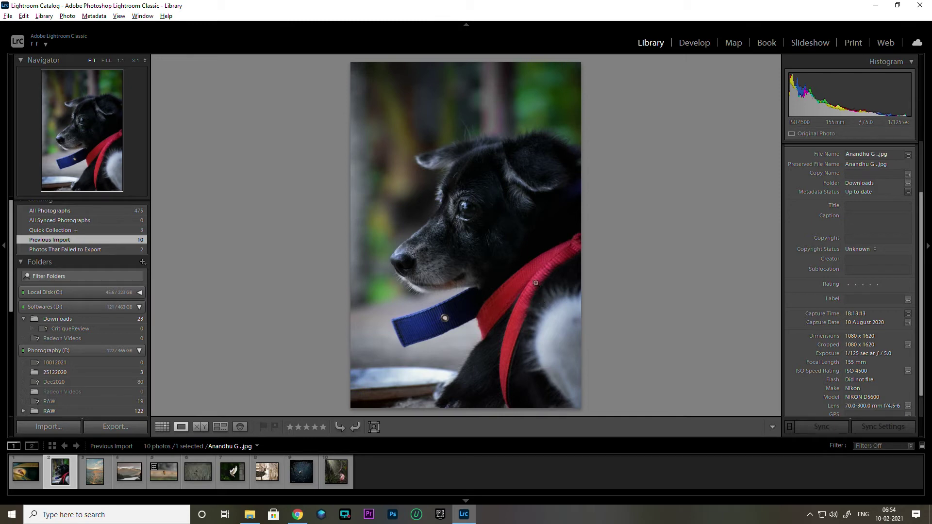
pyautogui.press('F5')
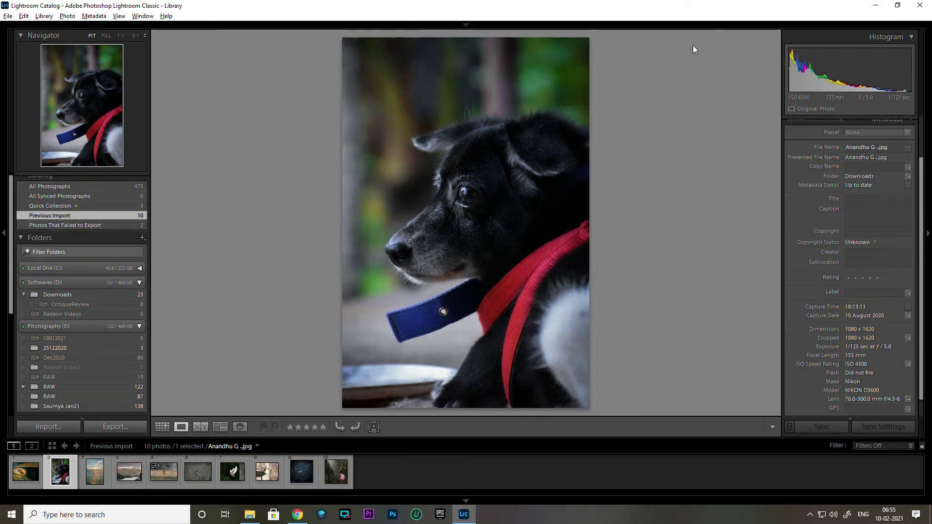
# - Draw a radial filter oval over the dog's head with Texture and Clarity reset to zero
pyautogui.click(694, 44)
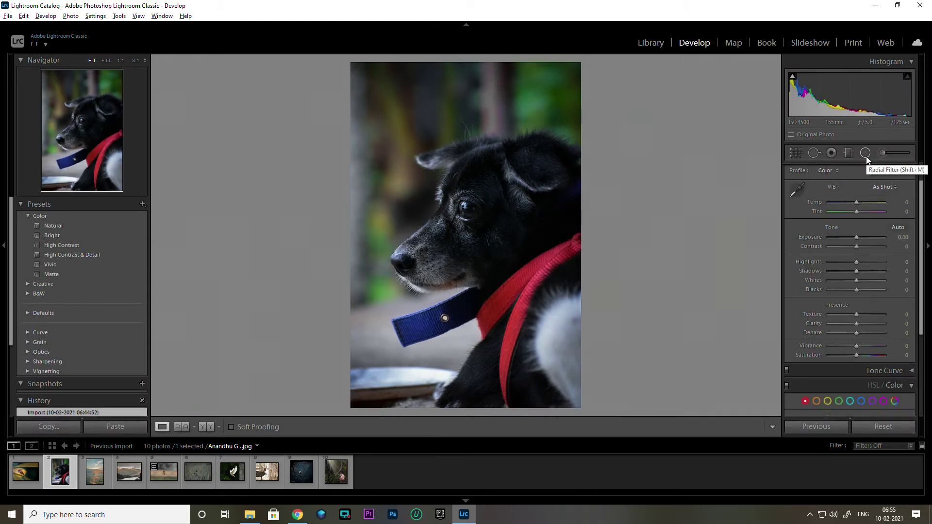
pyautogui.click(865, 154)
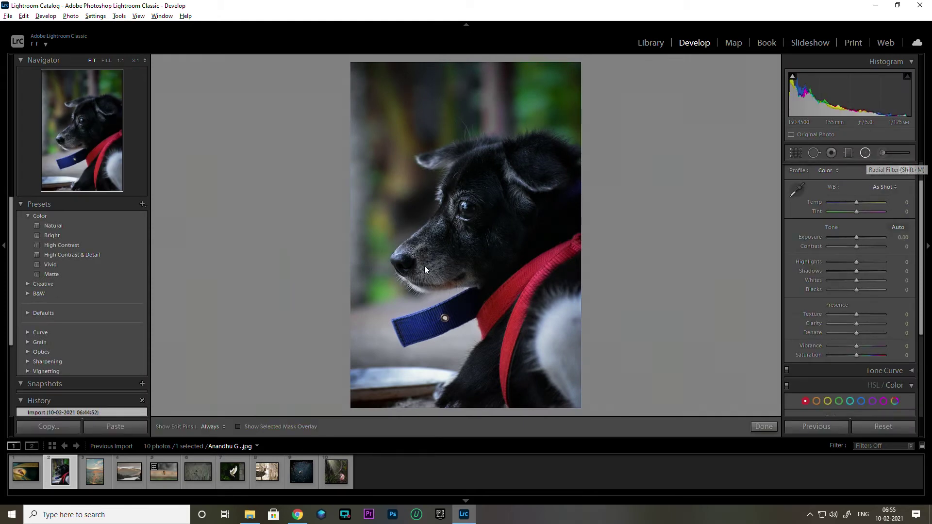
pyautogui.moveTo(458, 220)
pyautogui.mouseDown()
pyautogui.moveTo(512, 257)
pyautogui.moveTo(629, 402)
pyautogui.mouseUp()
pyautogui.moveTo(457, 218); pyautogui.dragTo(467, 250)
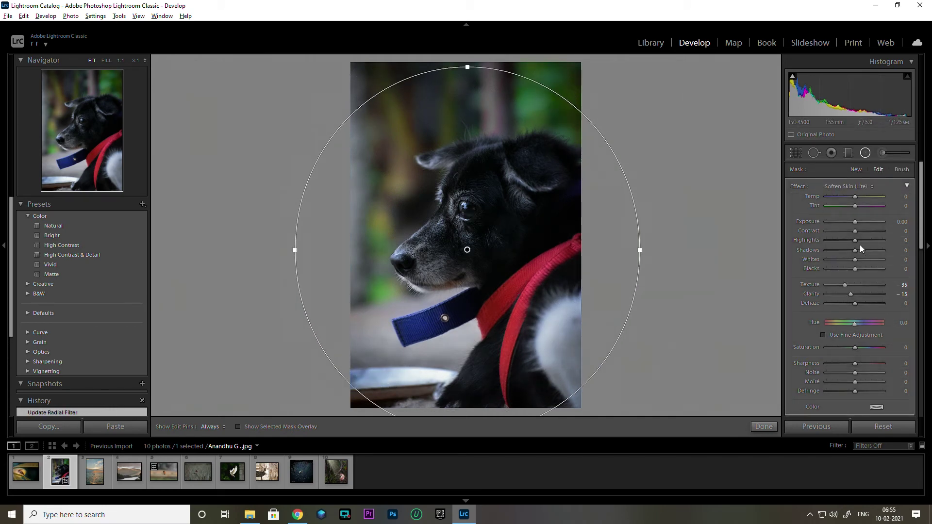
pyautogui.doubleClick(796, 186)
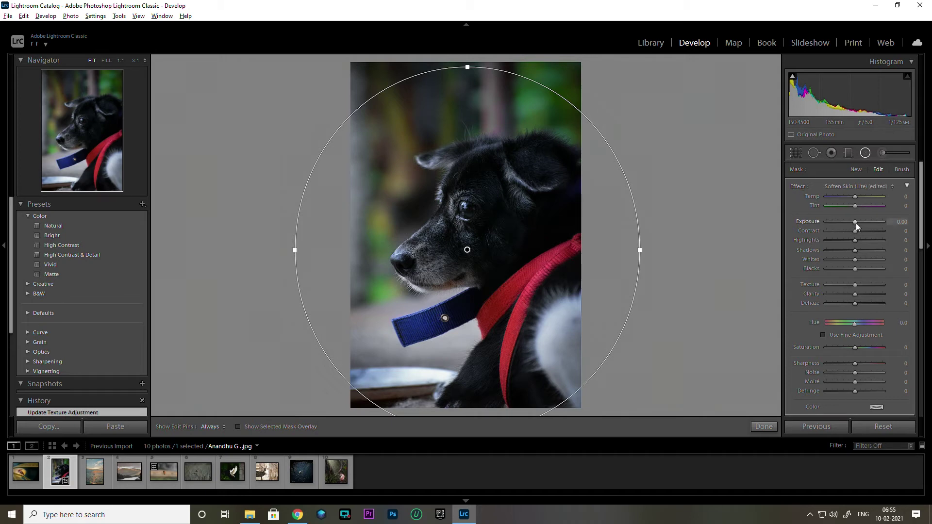
pyautogui.moveTo(855, 223); pyautogui.dragTo(880, 224)
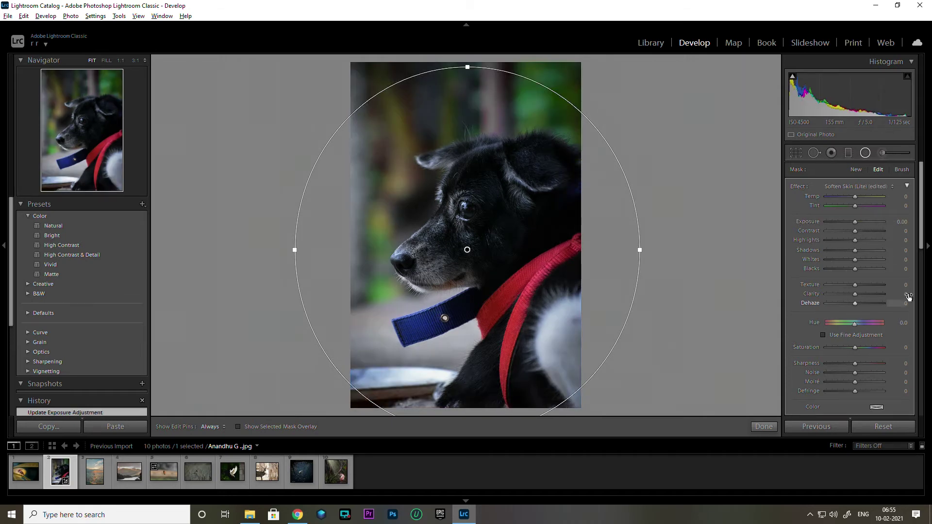
# - Invert the radial filter so its brightening applies inside the oval
pyautogui.scroll(-3, 819, 293)
pyautogui.click(818, 293)
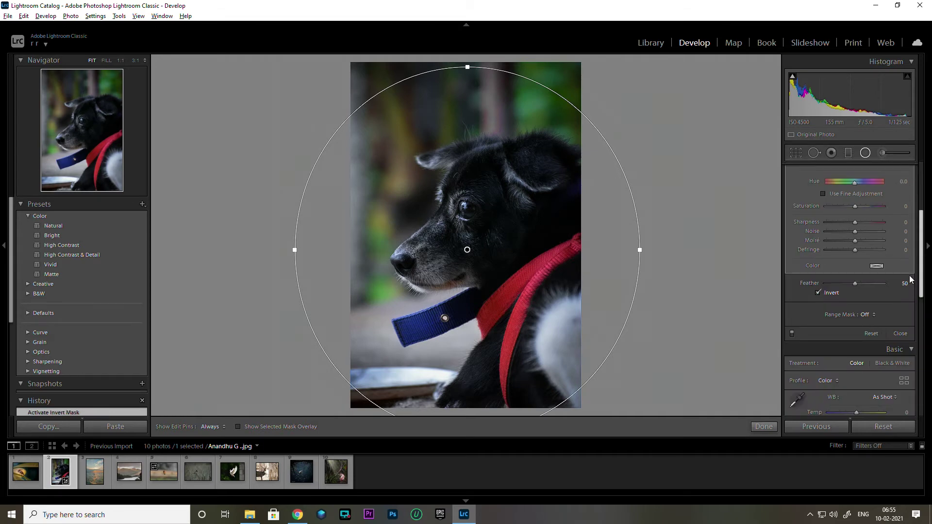
pyautogui.moveTo(921, 288); pyautogui.dragTo(923, 241)
pyautogui.moveTo(855, 221); pyautogui.dragTo(863, 222)
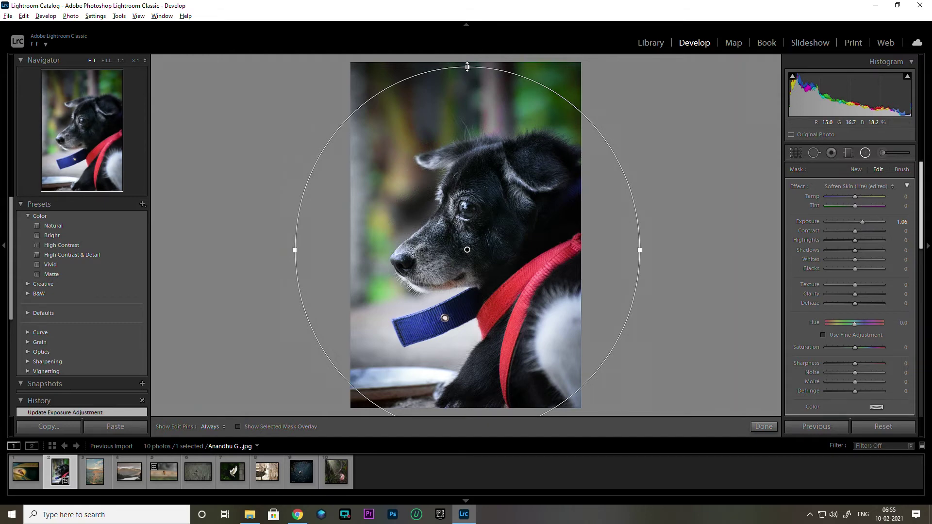
# - Reshape the oval tightly around the dog's head and raise exposure to about 1.95
pyautogui.moveTo(467, 66); pyautogui.dragTo(466, 101)
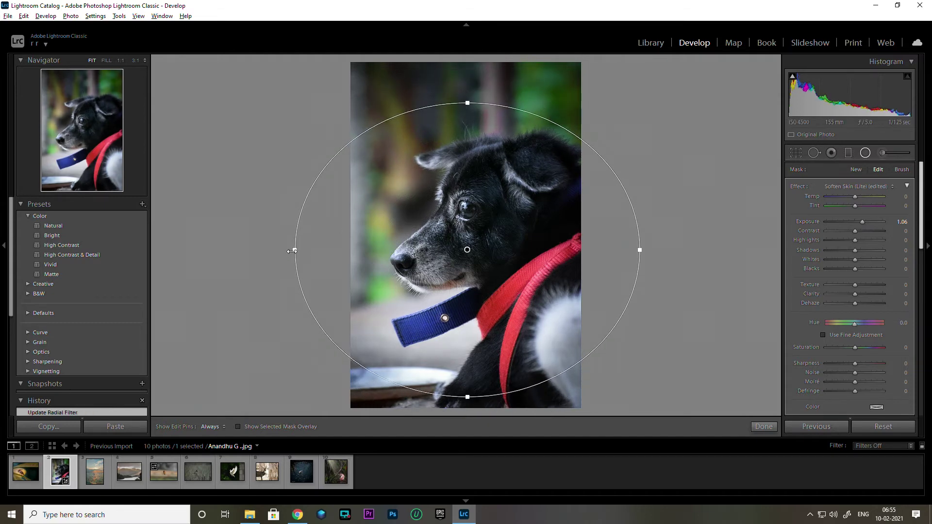
pyautogui.moveTo(295, 249); pyautogui.dragTo(373, 250)
pyautogui.moveTo(477, 246); pyautogui.dragTo(487, 239)
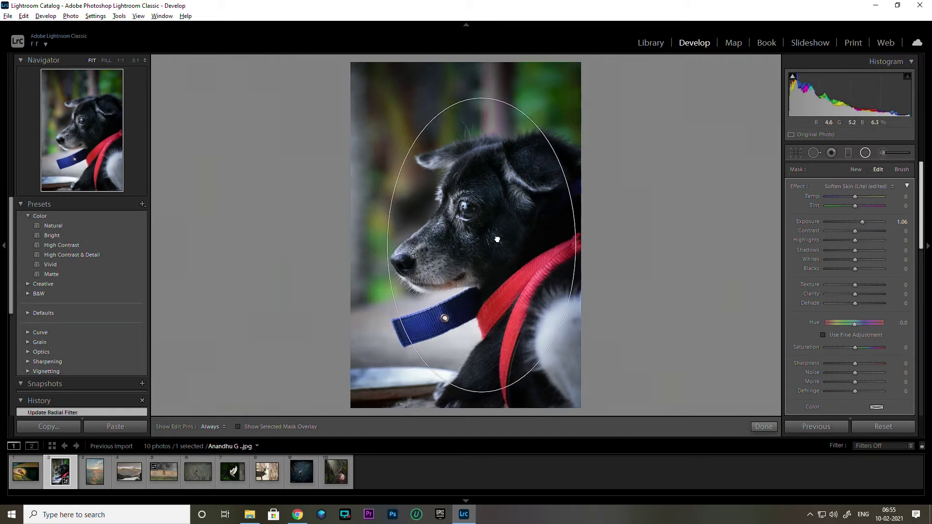
pyautogui.moveTo(566, 251); pyautogui.dragTo(576, 250)
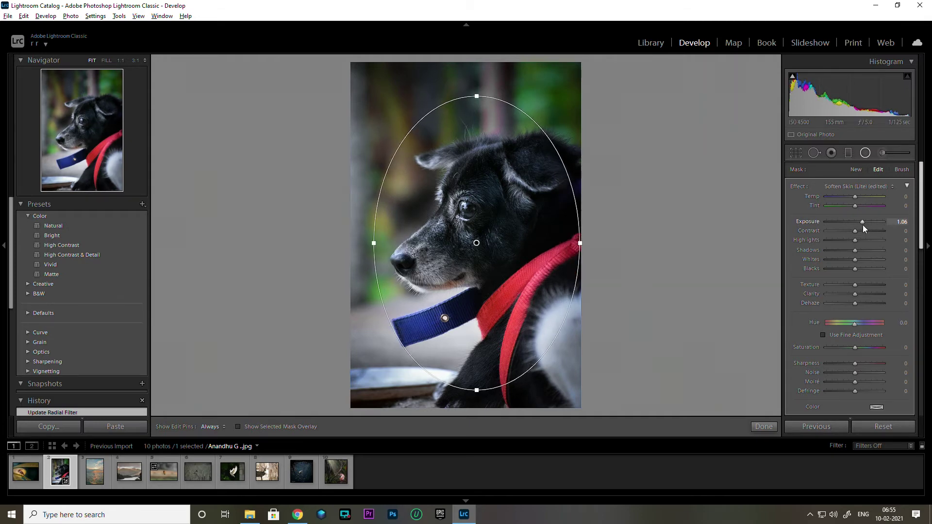
pyautogui.moveTo(863, 223); pyautogui.dragTo(869, 222)
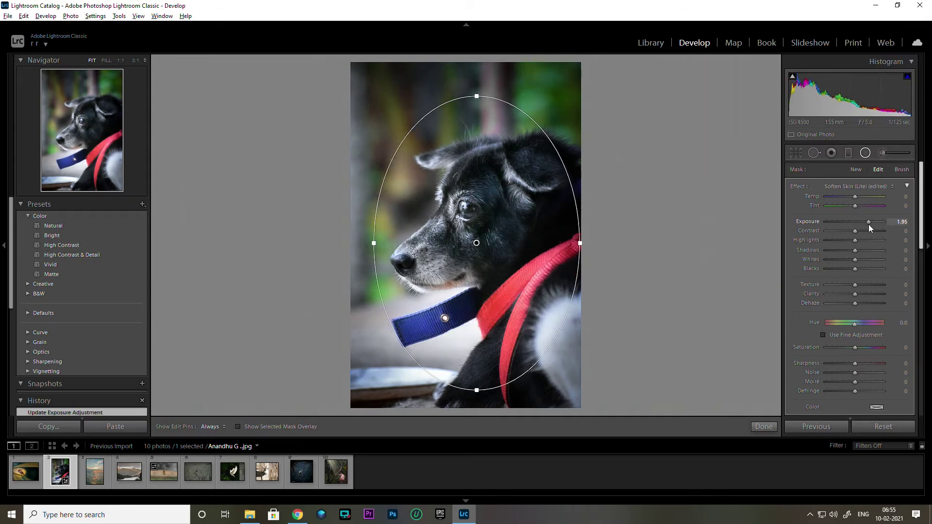
pyautogui.moveTo(918, 245); pyautogui.dragTo(922, 323)
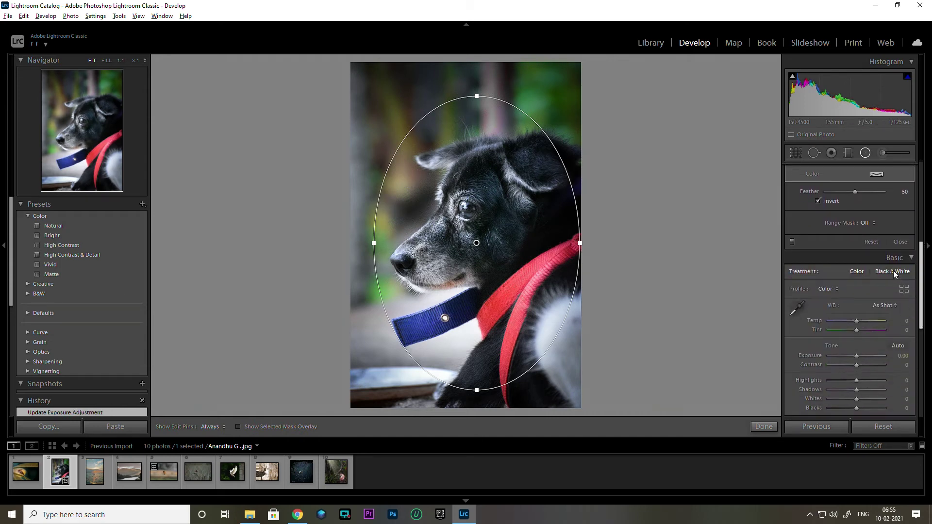
# - Add a Luminance range mask at 73/100 and ease the radial filter's exposure to 1.40
pyautogui.click(865, 223)
pyautogui.click(859, 257)
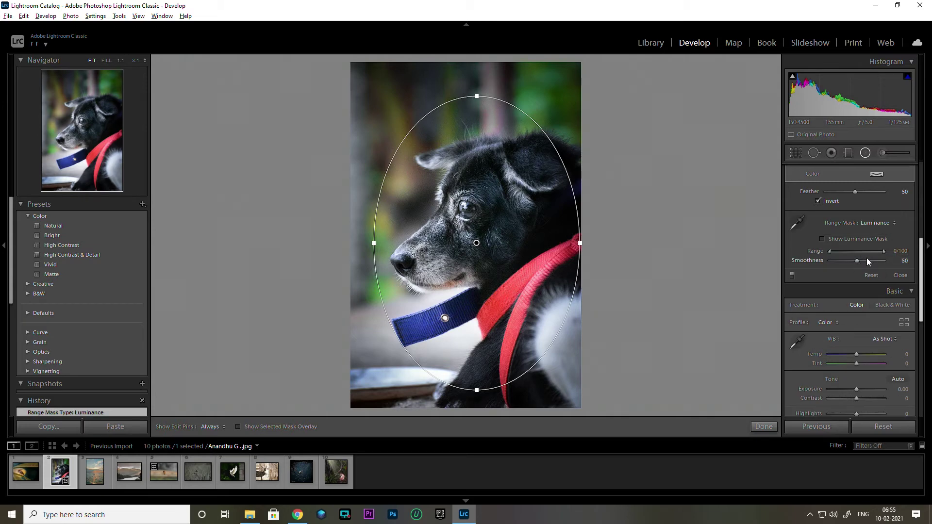
pyautogui.moveTo(828, 252); pyautogui.dragTo(863, 252)
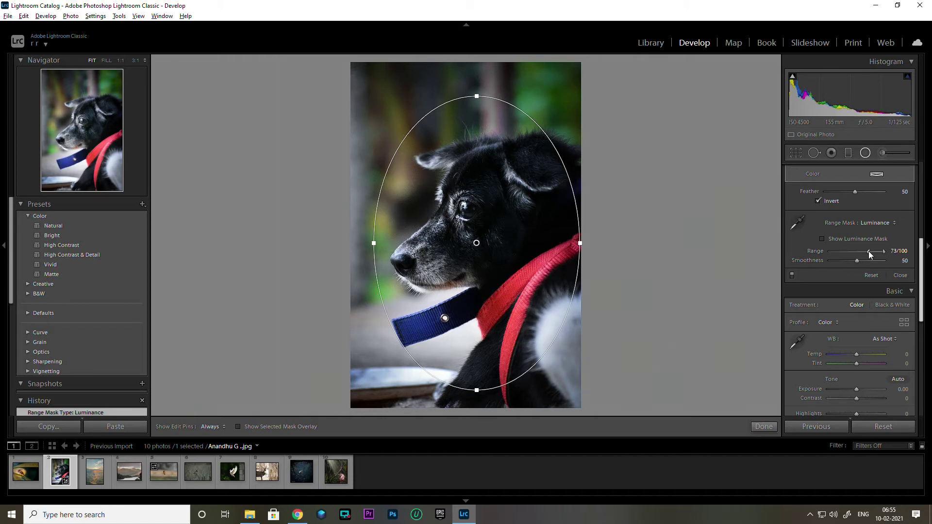
pyautogui.moveTo(869, 252); pyautogui.dragTo(869, 252)
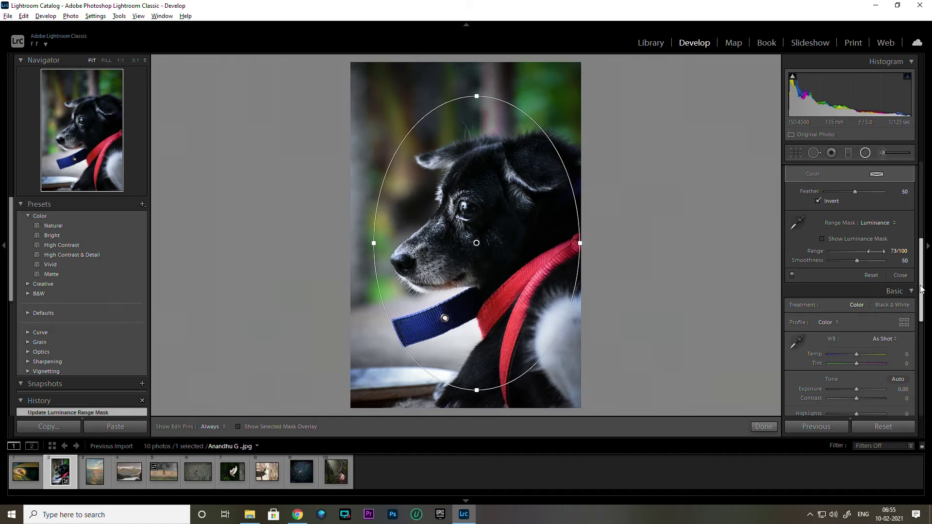
pyautogui.moveTo(921, 289)
pyautogui.mouseDown()
pyautogui.moveTo(921, 214)
pyautogui.moveTo(865, 221)
pyautogui.mouseUp()
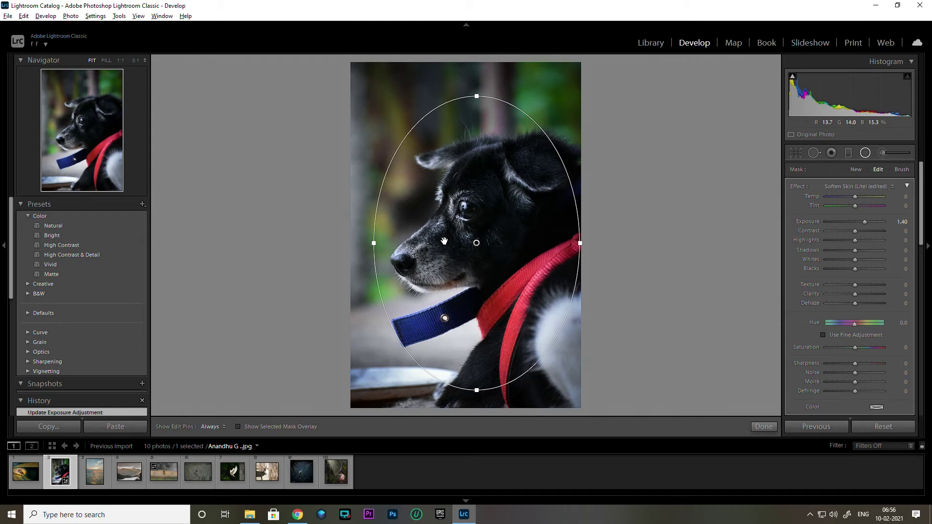
# - Close the radial filter and compare the dog photo before/after, returning to the edited view
pyautogui.click(764, 427)
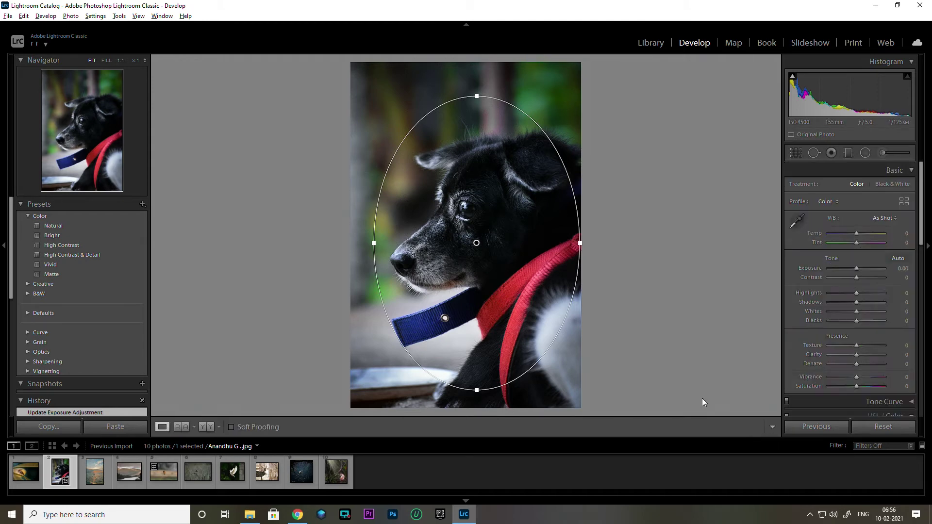
pyautogui.press('y')
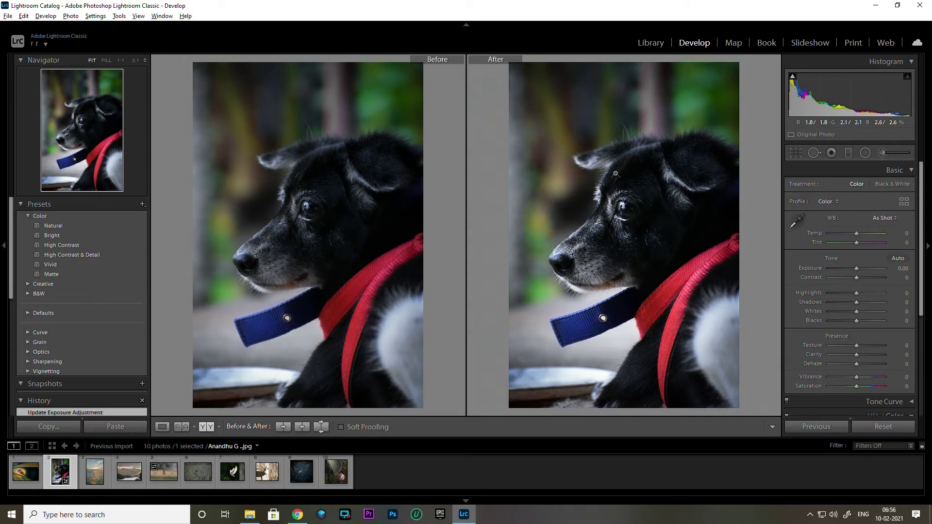
pyautogui.press('y')
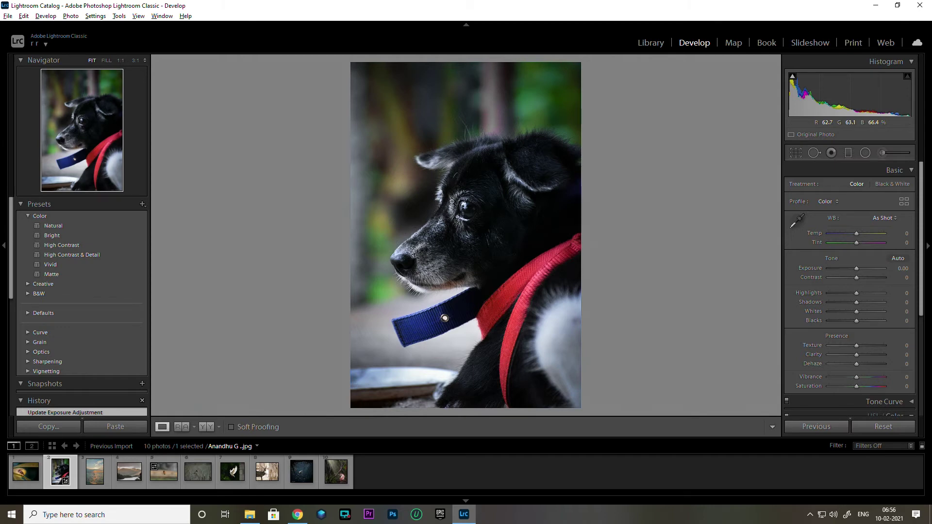
# - Select the next photo, the sunset over the sea, and show it in Loupe view
pyautogui.press('g')
pyautogui.press('Right')
pyautogui.press('e')
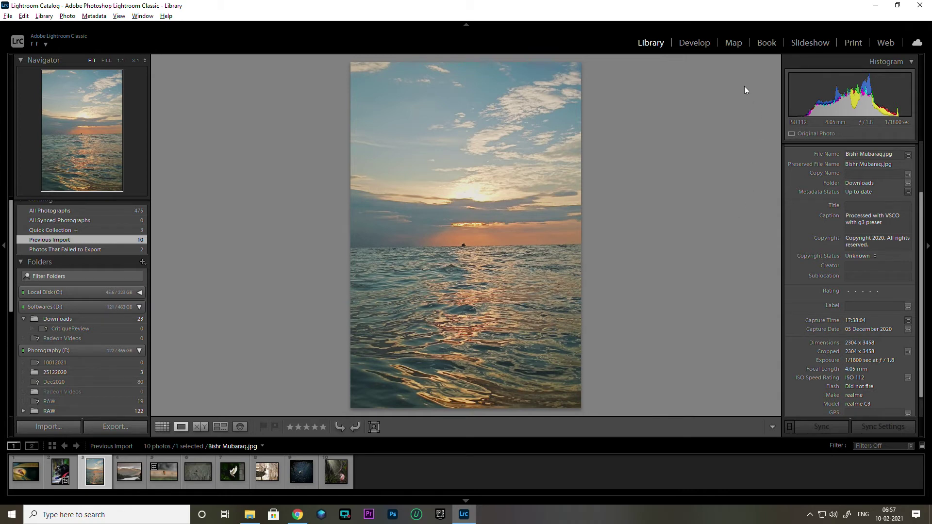
# - Set the sunset photo's Vibrance to +16 with Orange luminance left at zero, then view it large
pyautogui.click(695, 44)
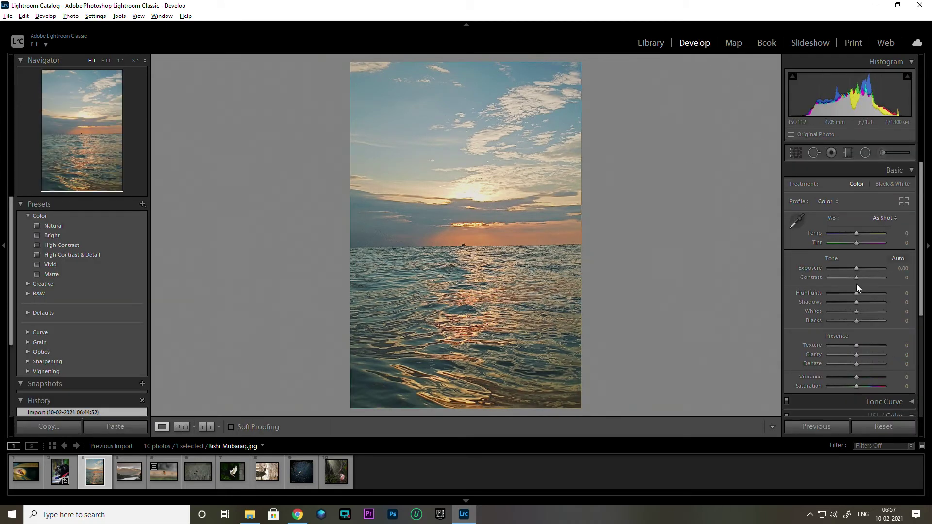
pyautogui.moveTo(923, 279); pyautogui.dragTo(926, 336)
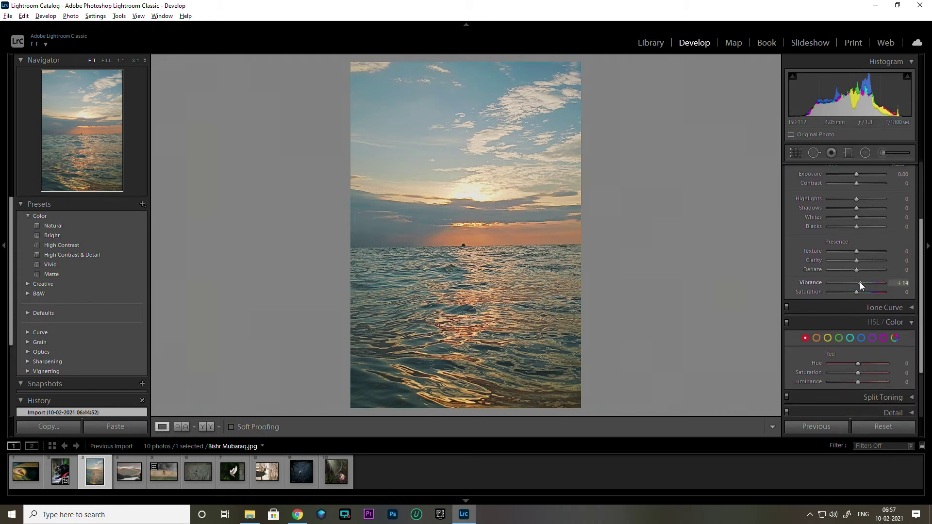
pyautogui.moveTo(861, 284); pyautogui.dragTo(860, 285)
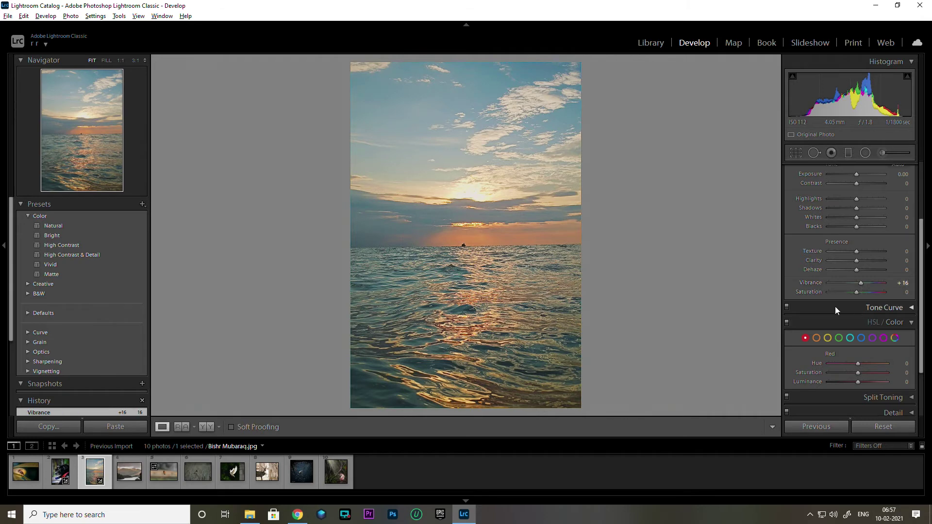
pyautogui.click(817, 338)
pyautogui.moveTo(857, 382); pyautogui.dragTo(814, 382)
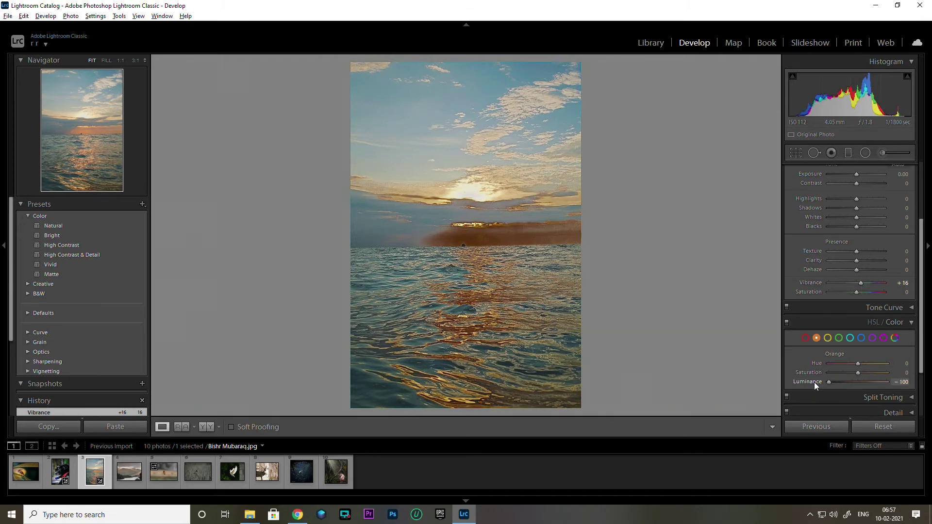
pyautogui.doubleClick(806, 381)
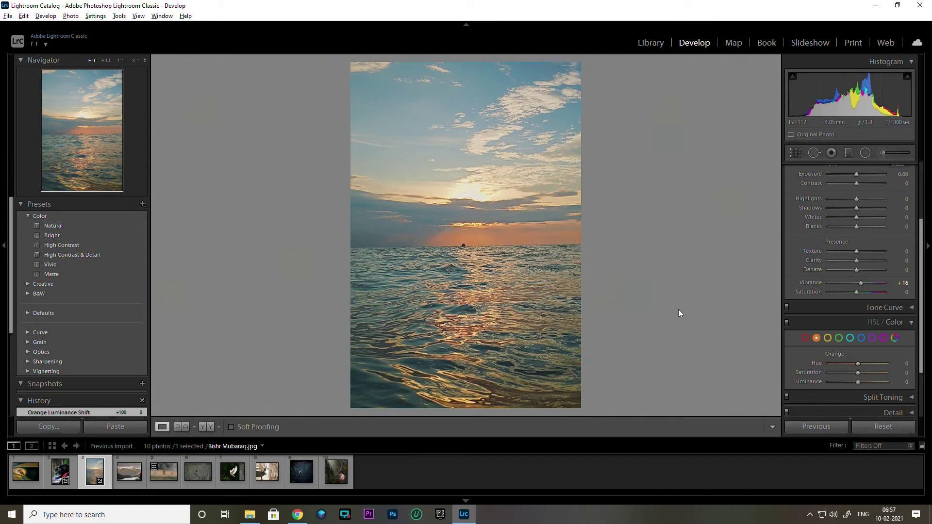
pyautogui.press('g')
pyautogui.doubleClick(359, 120)
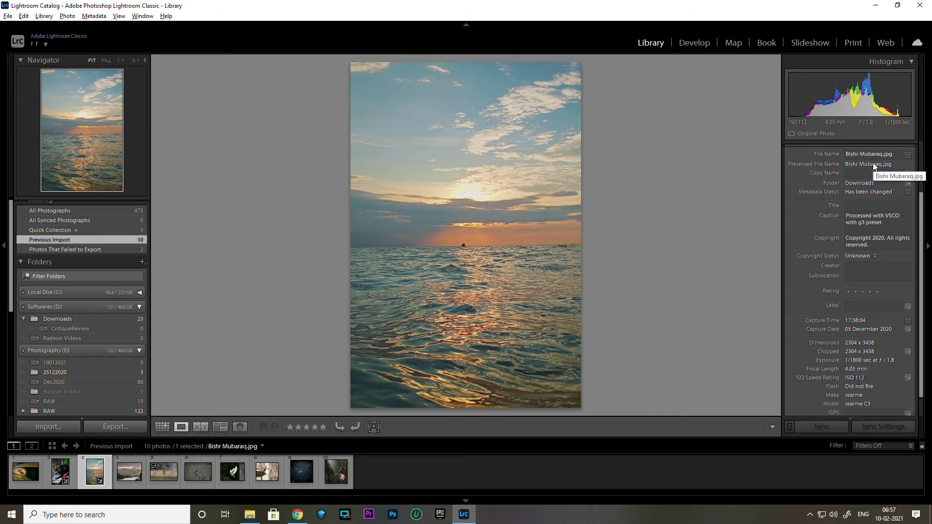
# - Open the misty mountain-and-river photo and raise its Contrast to +14
pyautogui.press('g')
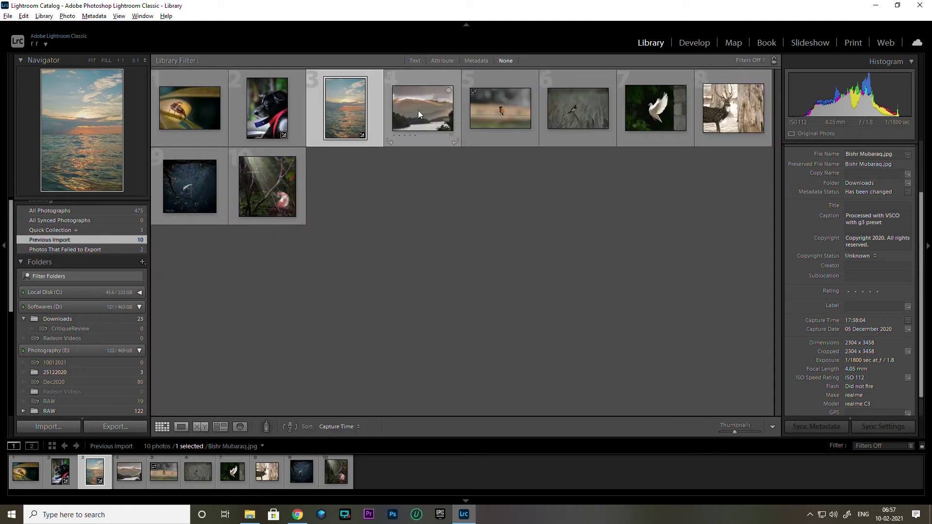
pyautogui.doubleClick(418, 109)
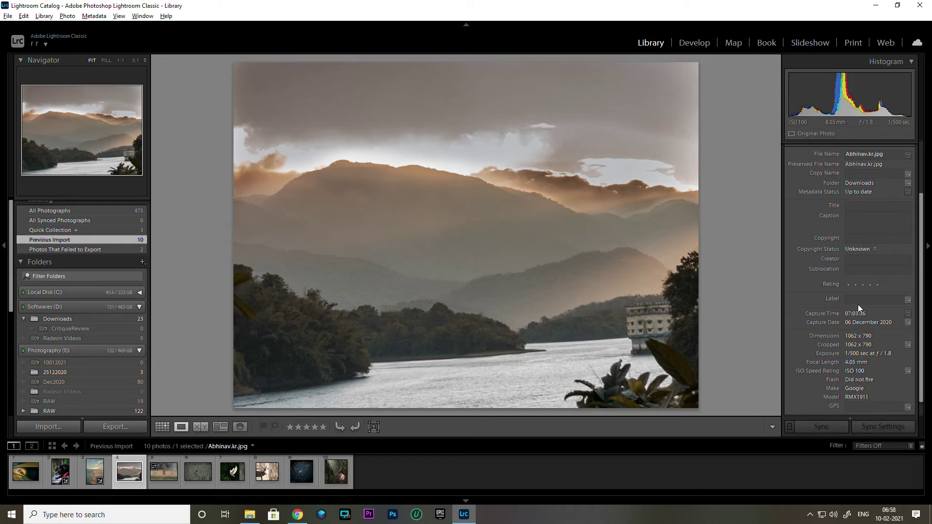
pyautogui.click(689, 43)
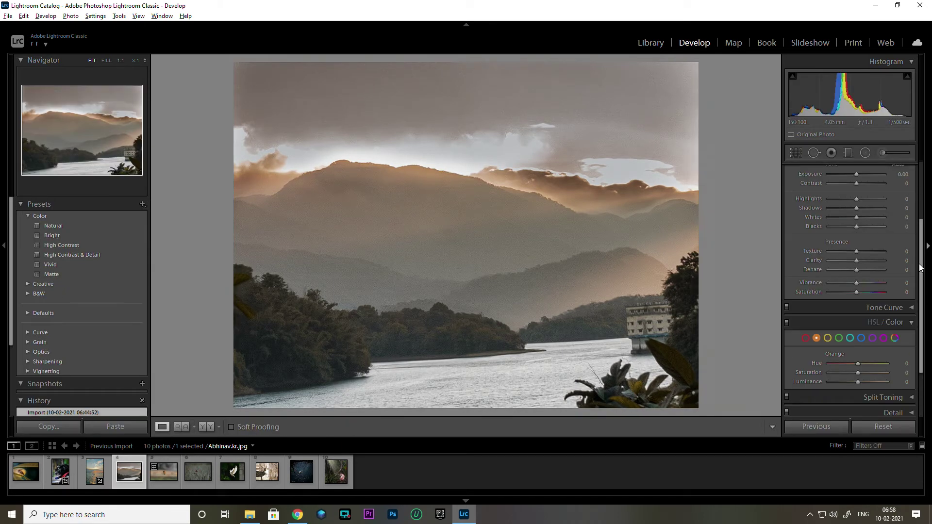
pyautogui.scroll(3, 907, 231)
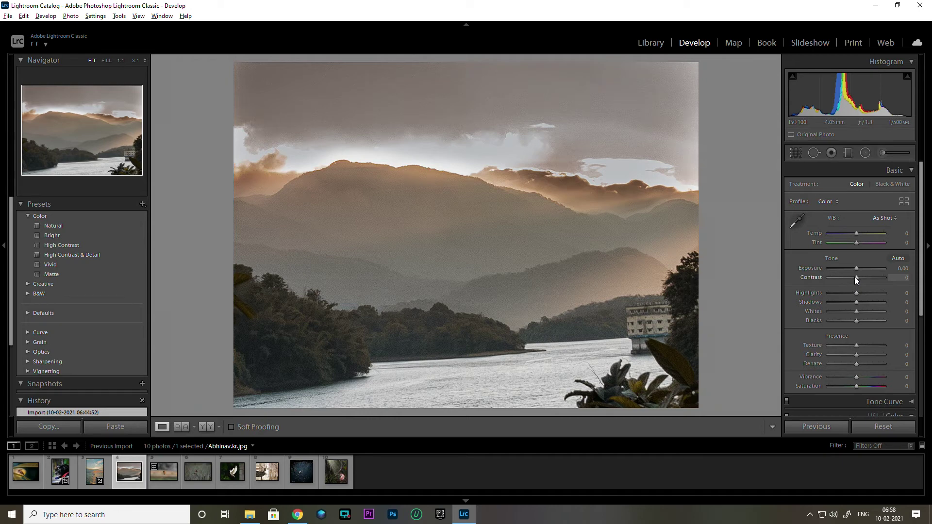
pyautogui.moveTo(856, 278)
pyautogui.mouseDown()
pyautogui.moveTo(865, 277)
pyautogui.moveTo(858, 281)
pyautogui.mouseUp()
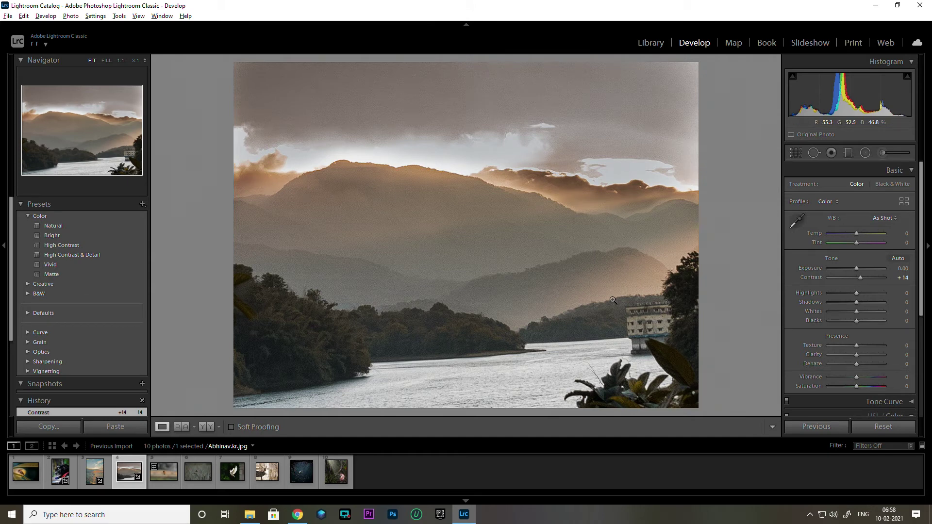
# - Check the mountain photo at 1:1 zoom, then move on to the bird-on-a-stem photo
pyautogui.click(311, 317)
pyautogui.click(313, 284)
pyautogui.click(194, 468)
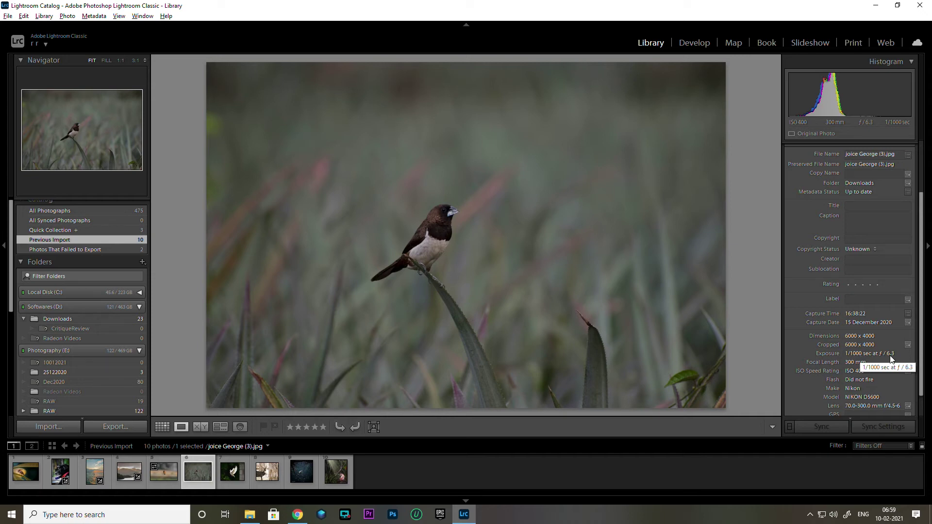
# - Keep the bird photo's global exposure at 0.00 and set an Adjustment Brush to Exposure 1.26
pyautogui.click(693, 43)
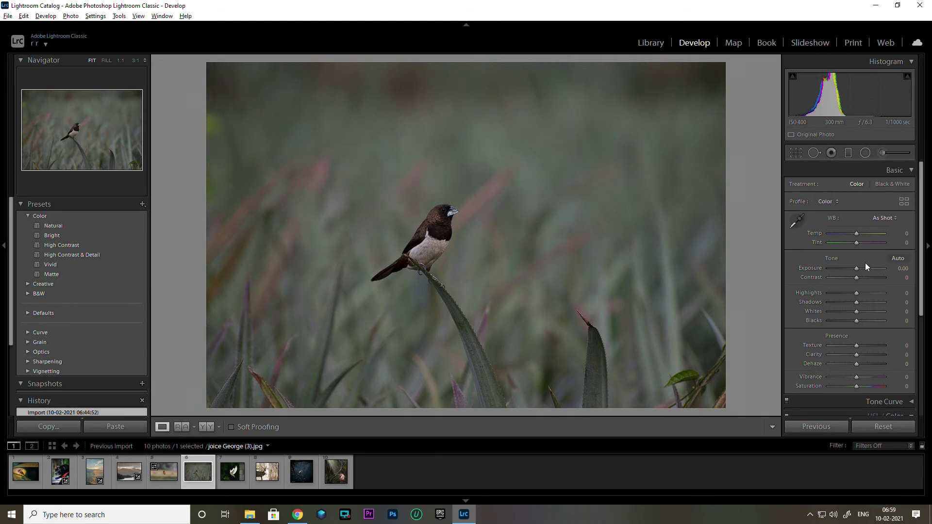
pyautogui.moveTo(856, 268); pyautogui.dragTo(858, 269)
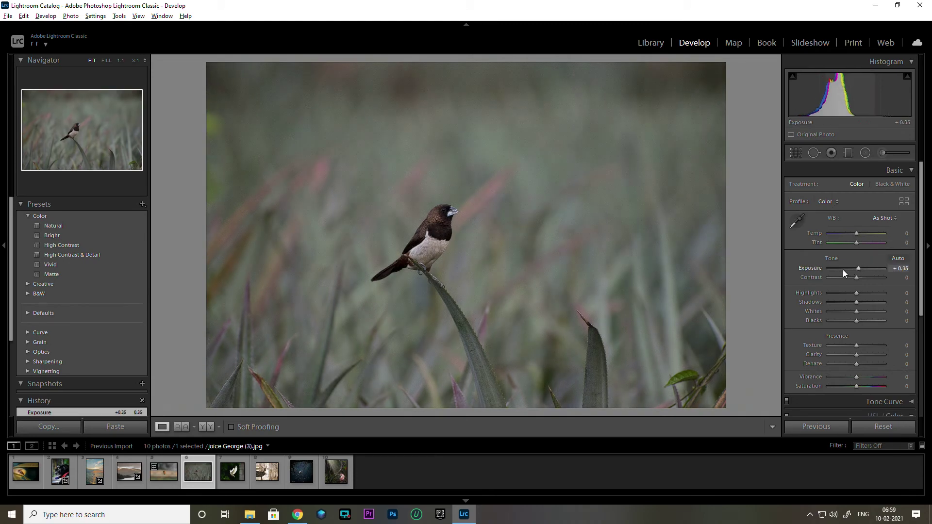
pyautogui.doubleClick(812, 268)
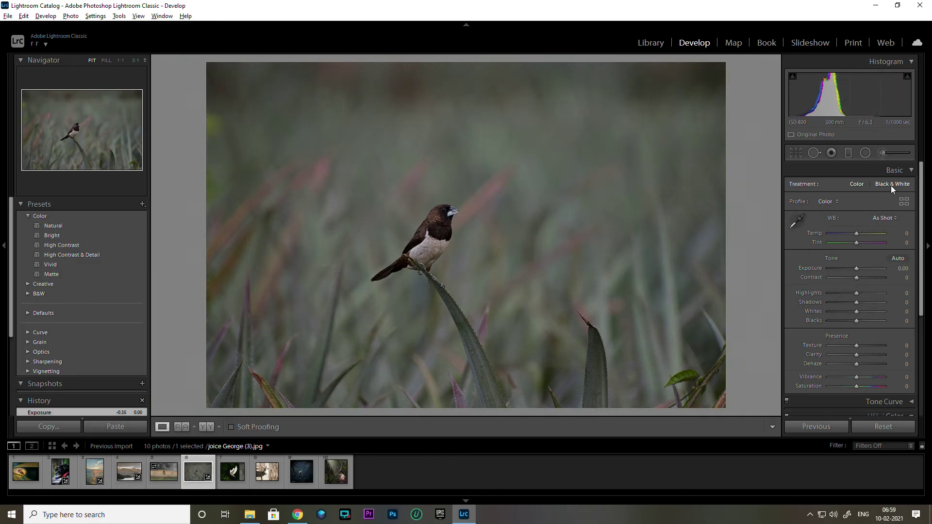
pyautogui.click(881, 152)
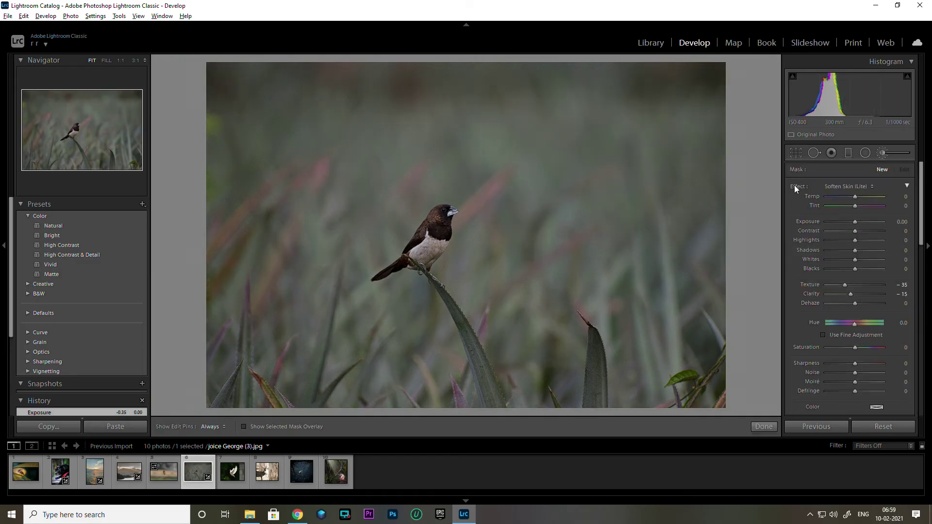
pyautogui.doubleClick(794, 185)
pyautogui.moveTo(857, 223); pyautogui.dragTo(865, 222)
# - Paint a trial brush stroke over the bird with the overlay shown, then delete it
pyautogui.moveTo(408, 240); pyautogui.dragTo(439, 216)
pyautogui.press('o')
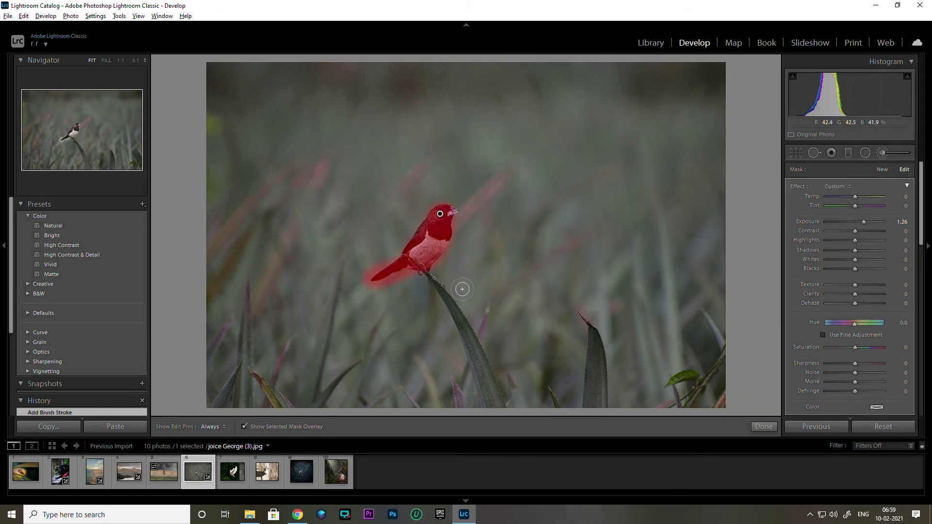
pyautogui.rightClick(440, 214)
pyautogui.click(468, 236)
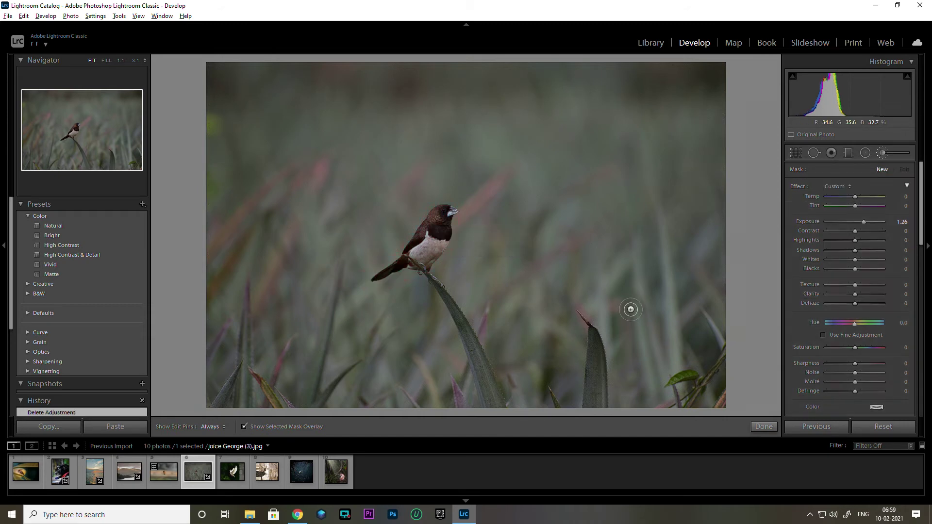
# - Enable Use Fine Adjustment, paint another trial stroke on the bird, and delete it
pyautogui.click(823, 335)
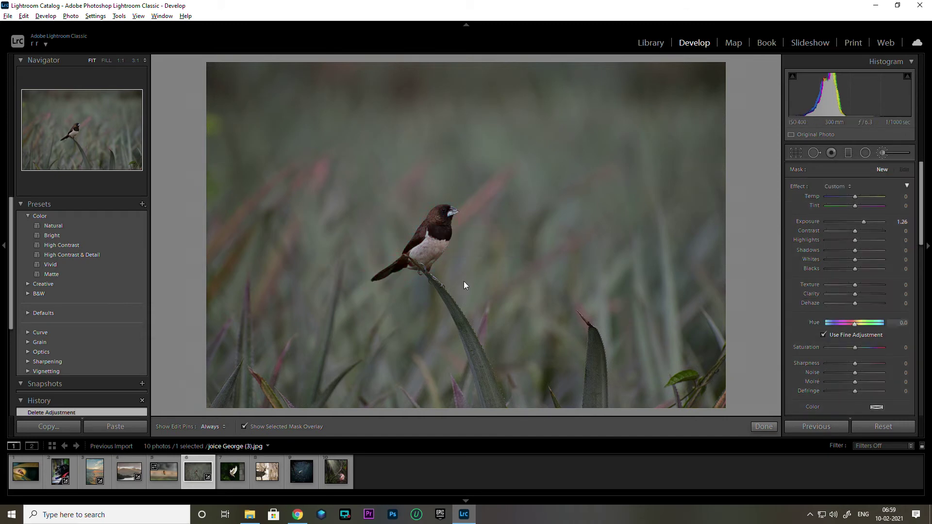
pyautogui.moveTo(447, 214); pyautogui.dragTo(445, 226)
pyautogui.press('h')
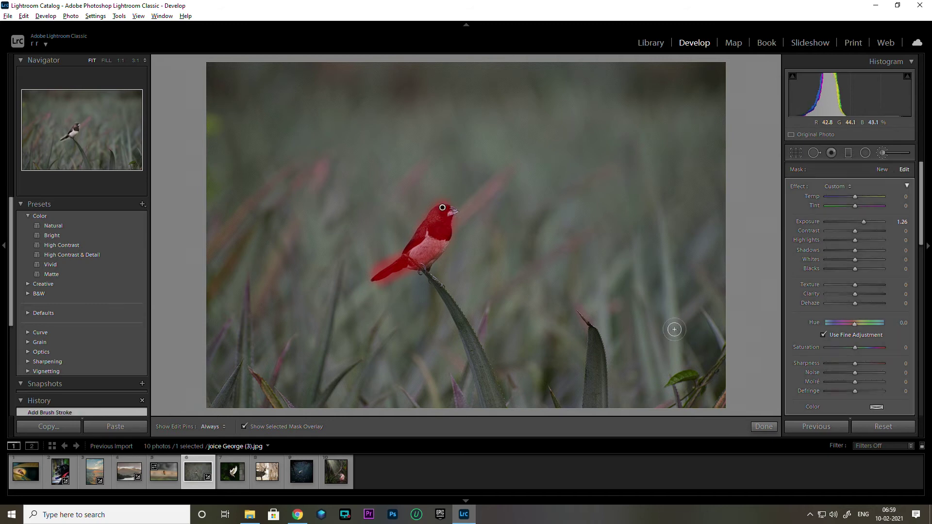
pyautogui.rightClick(442, 207)
pyautogui.click(466, 224)
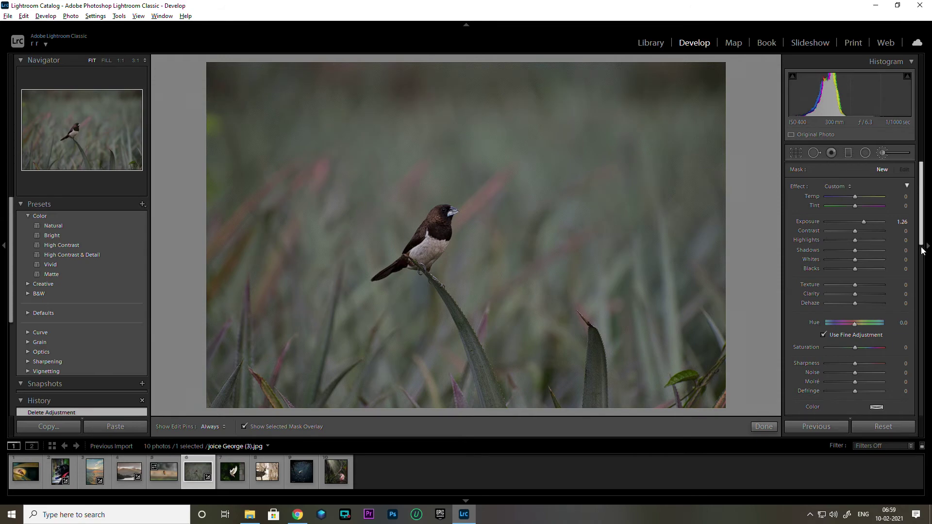
pyautogui.moveTo(921, 250); pyautogui.dragTo(922, 282)
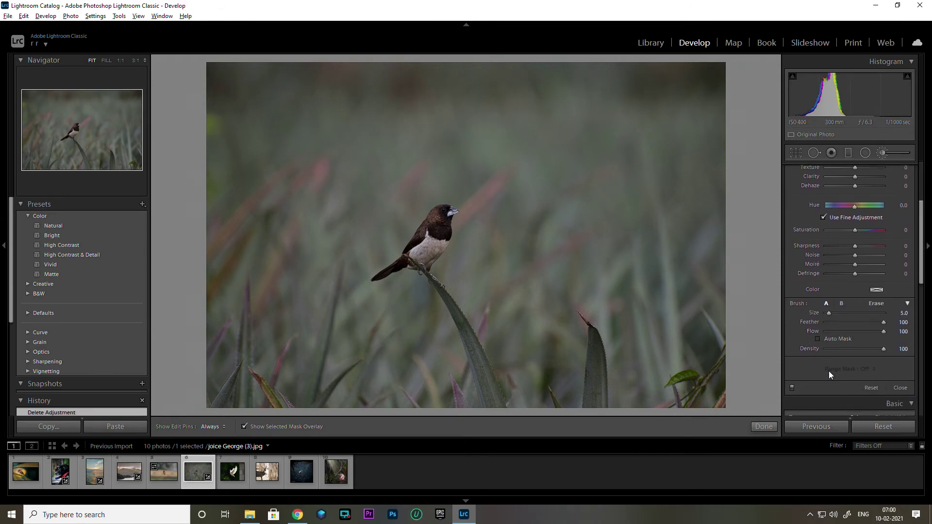
# - Paint the +1.26 exposure brush mask over the bird's head
pyautogui.moveTo(923, 279); pyautogui.dragTo(920, 237)
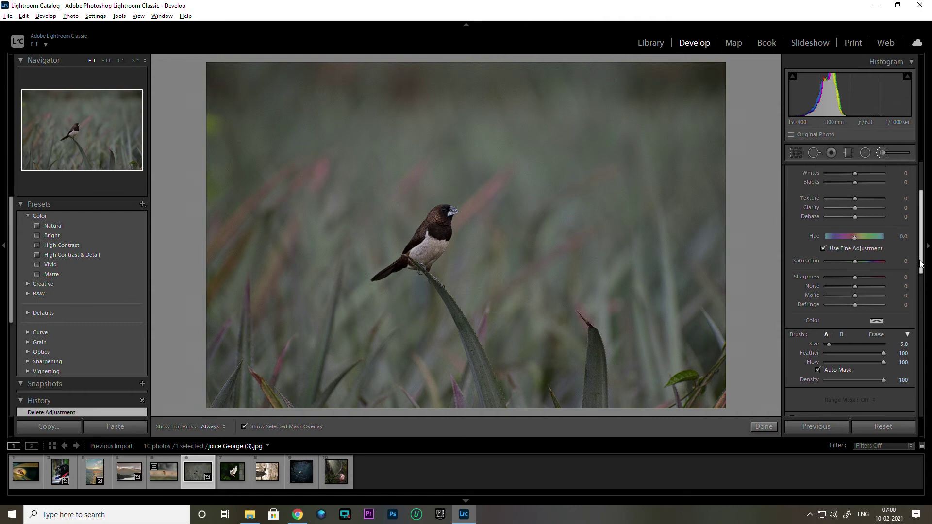
pyautogui.press('h')
pyautogui.moveTo(439, 214)
pyautogui.mouseDown()
pyautogui.moveTo(438, 240)
pyautogui.moveTo(374, 279)
pyautogui.mouseUp()
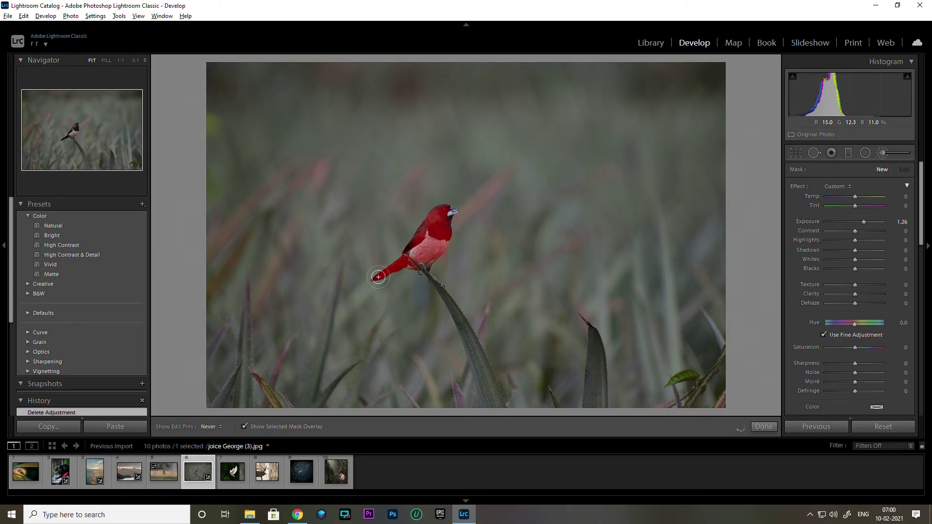
pyautogui.press('h')
pyautogui.hotkey('ctrl', 'z')
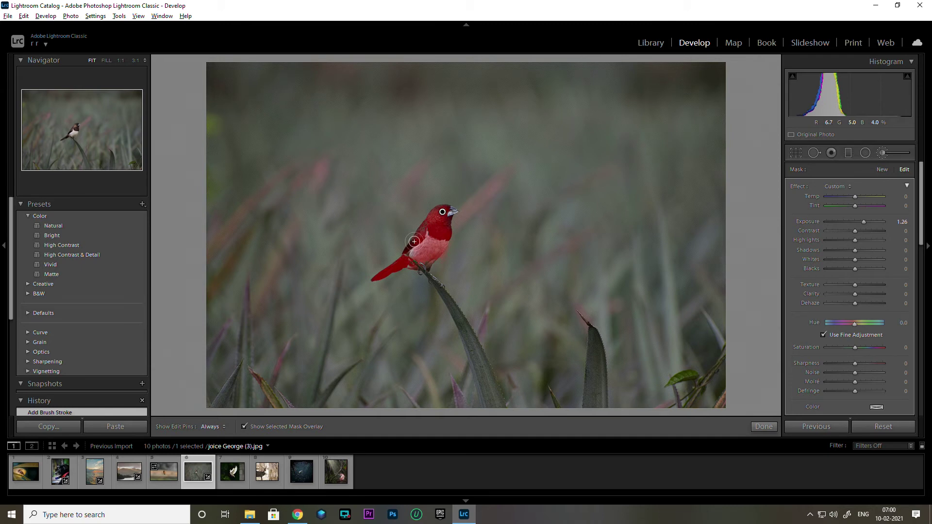
# - Extend the brush mask down the stem from the bird's feet, redoing a stray stroke
pyautogui.press('h')
pyautogui.moveTo(410, 252); pyautogui.dragTo(449, 306)
pyautogui.press('h')
pyautogui.hotkey('ctrl', 'z')
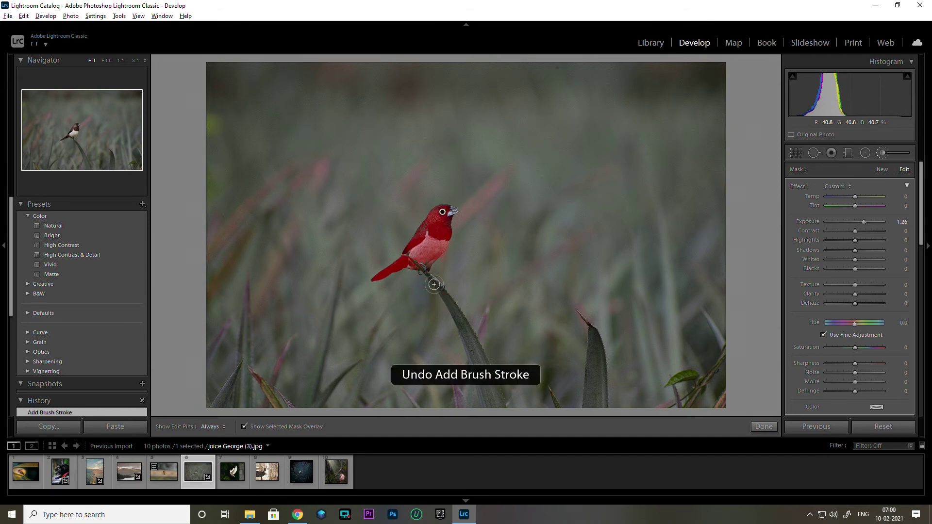
pyautogui.press('h')
pyautogui.moveTo(426, 274); pyautogui.dragTo(496, 405)
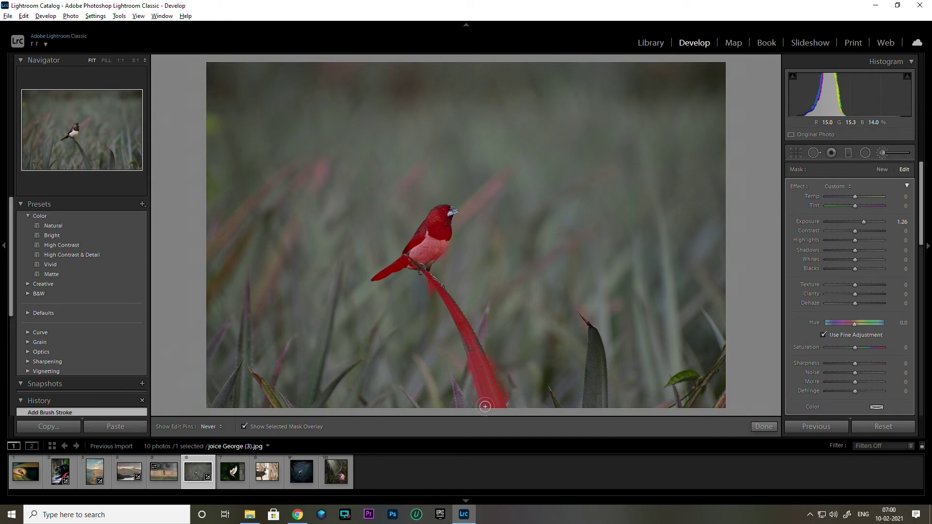
# - Erase stray mask areas with the Alt eraser and hide the red mask overlay
pyautogui.press('h')
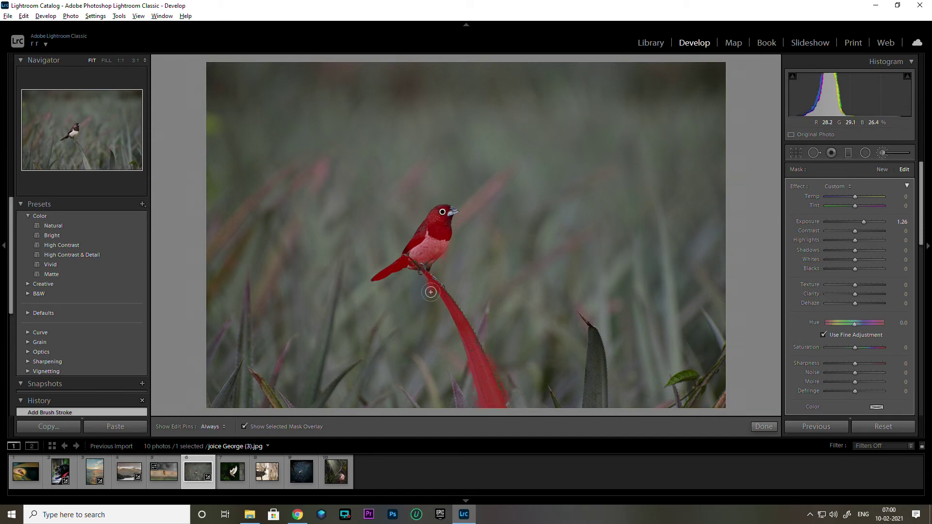
pyautogui.moveTo(419, 287); pyautogui.dragTo(426, 287)
pyautogui.press('h')
pyautogui.press('alt')
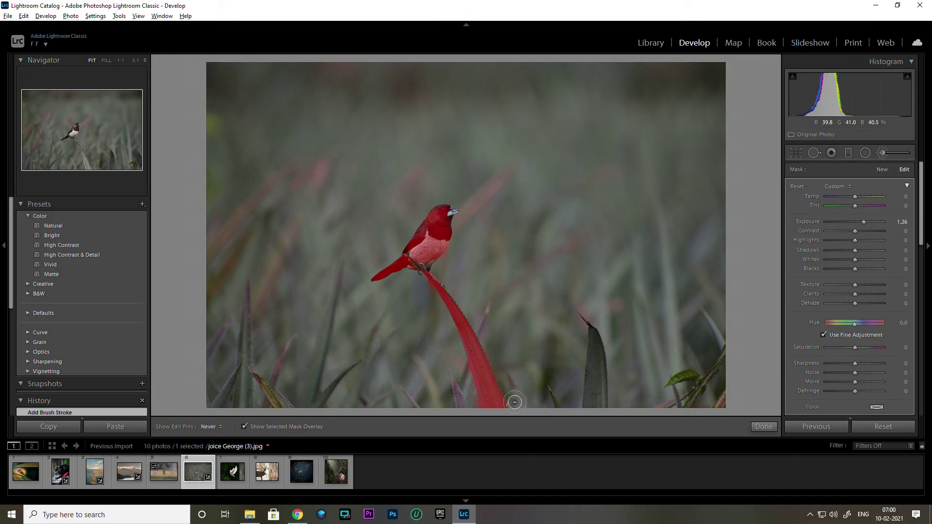
pyautogui.press('h')
pyautogui.click(245, 426)
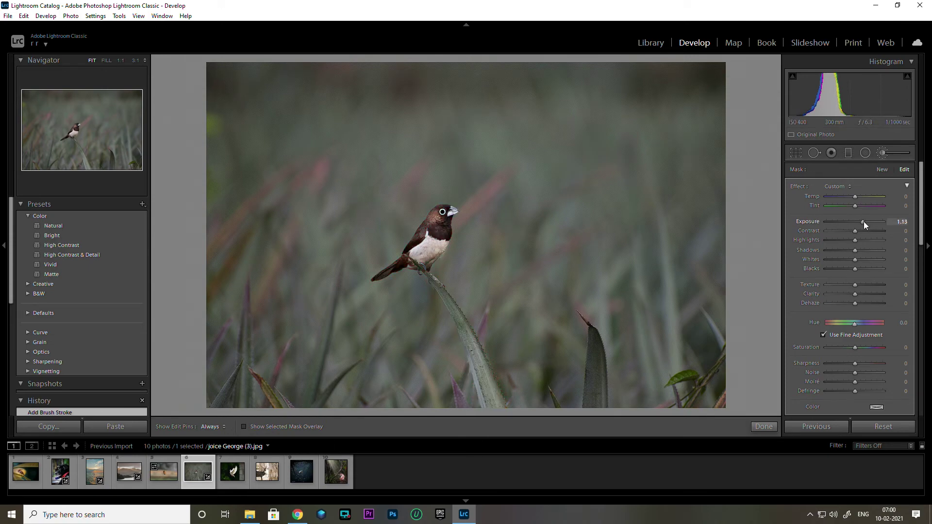
# - Lower the bird mask's exposure to 0.79, set Temp to 21, and commit the brush edit
pyautogui.scroll(-1, 864, 222)
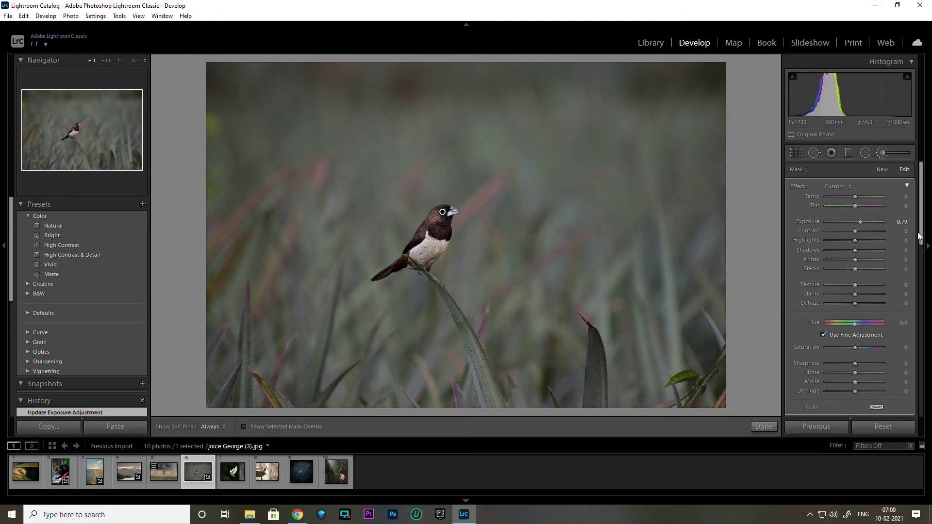
pyautogui.moveTo(920, 235)
pyautogui.mouseDown()
pyautogui.moveTo(920, 259)
pyautogui.moveTo(920, 228)
pyautogui.mouseUp()
pyautogui.moveTo(853, 324); pyautogui.dragTo(820, 319)
pyautogui.moveTo(854, 196); pyautogui.dragTo(861, 196)
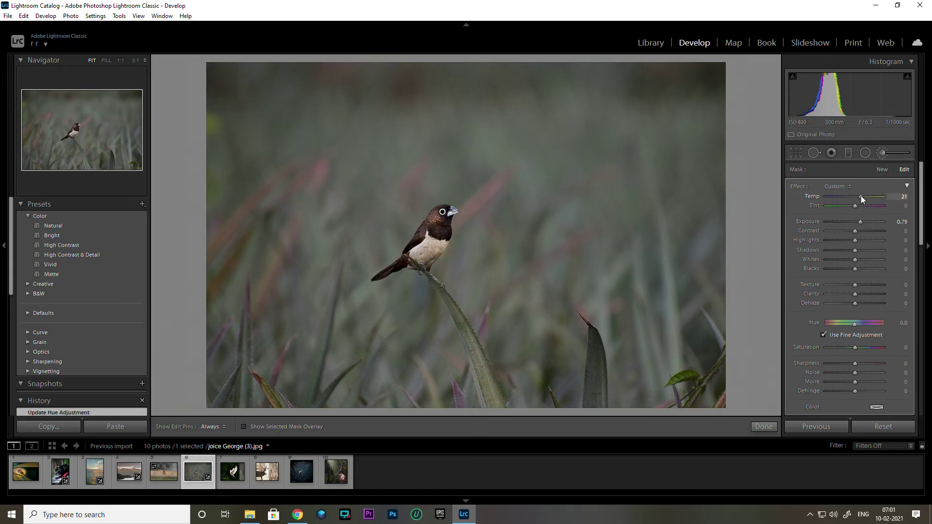
pyautogui.click(764, 425)
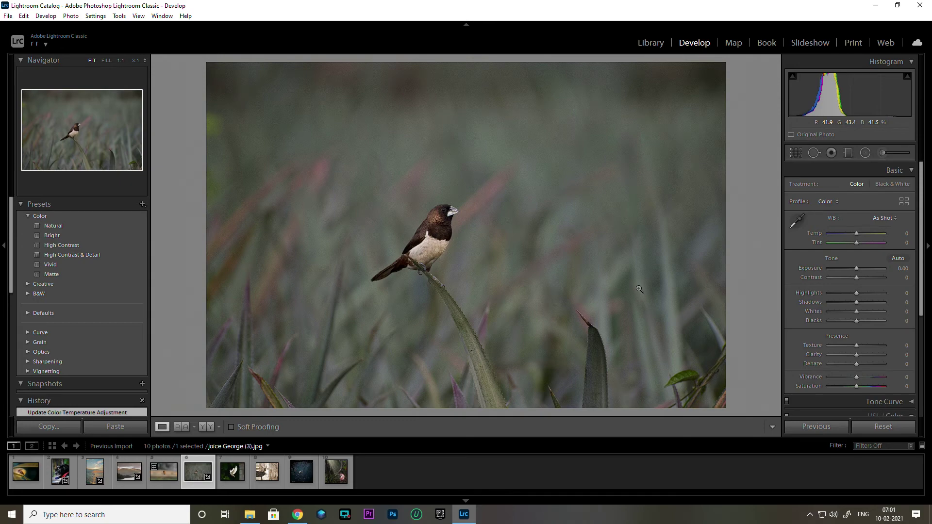
# - Compare the bird photo before and after, then reselect its brush adjustment
pyautogui.press('y')
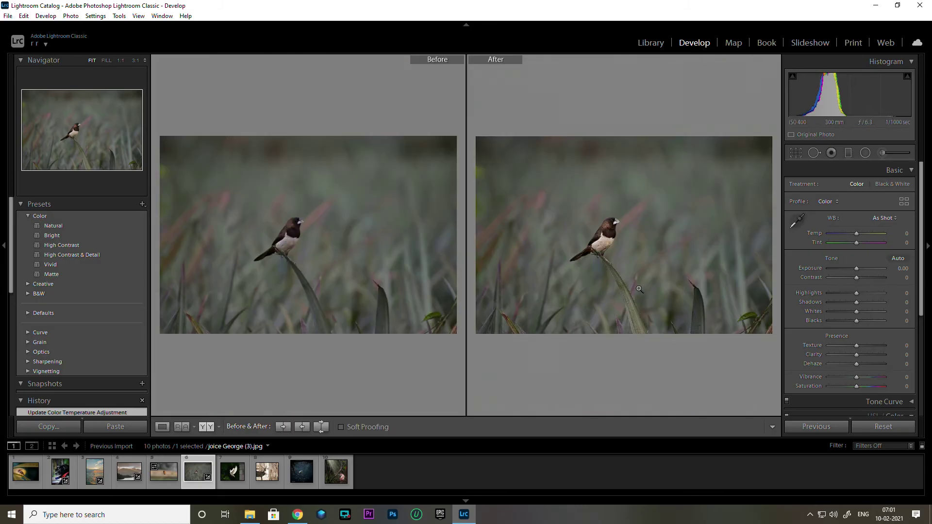
pyautogui.press('y')
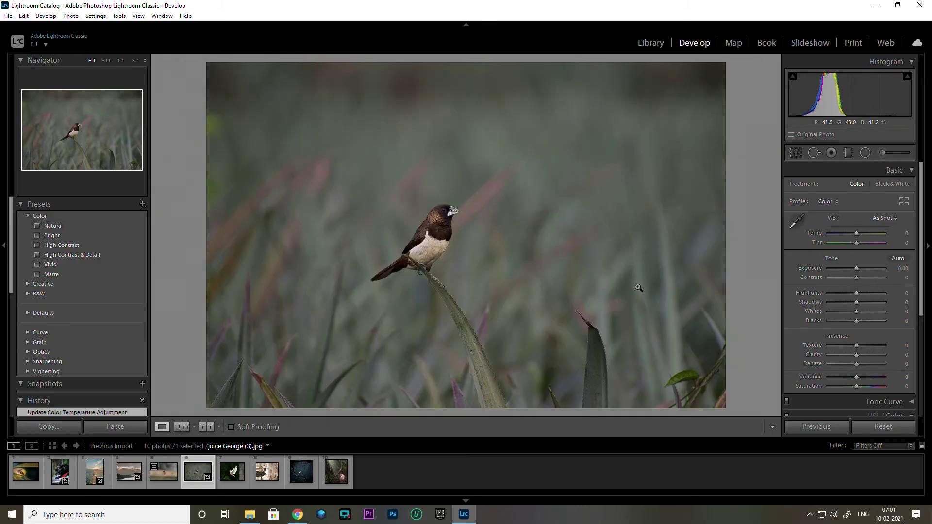
pyautogui.click(882, 153)
pyautogui.moveTo(406, 236); pyautogui.dragTo(443, 212)
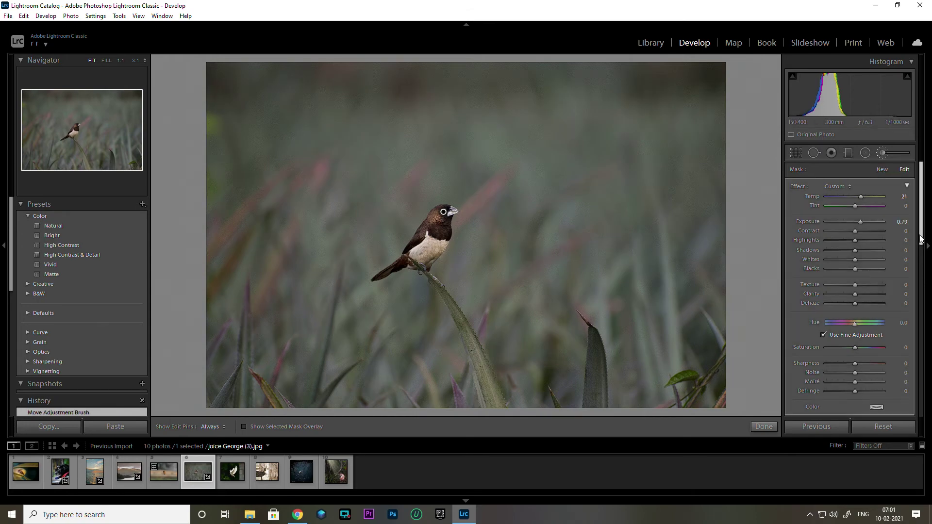
# - Limit the bird brush with a Luminance range mask starting at 56, then compare before/after
pyautogui.scroll(-5, 926, 287)
pyautogui.click(869, 324)
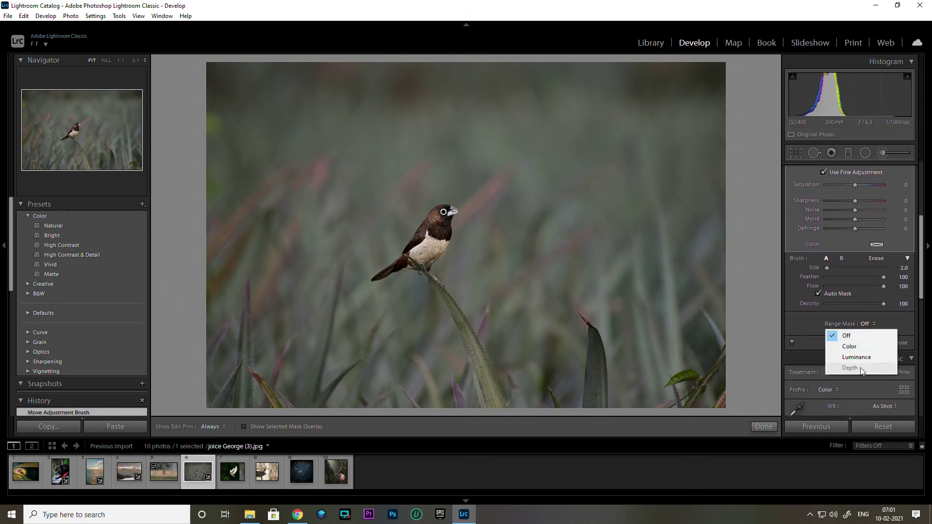
pyautogui.click(861, 357)
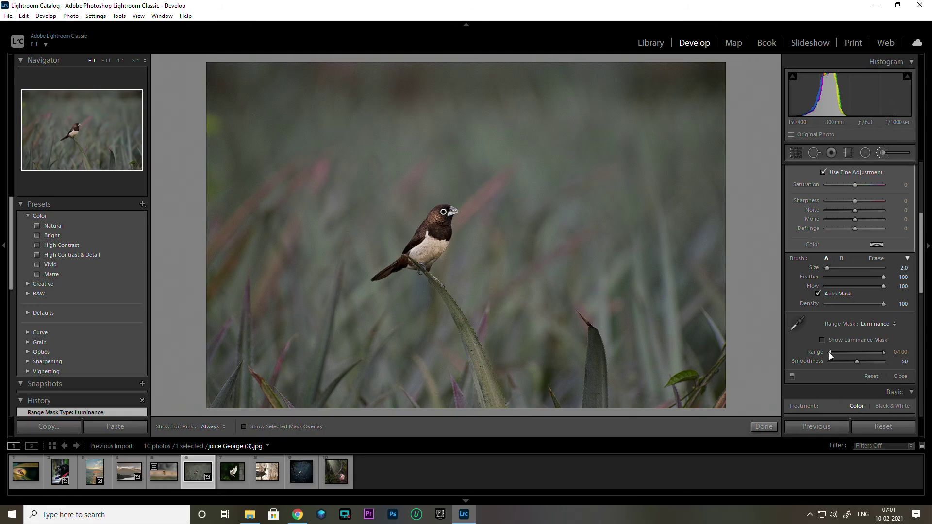
pyautogui.moveTo(828, 351); pyautogui.dragTo(859, 353)
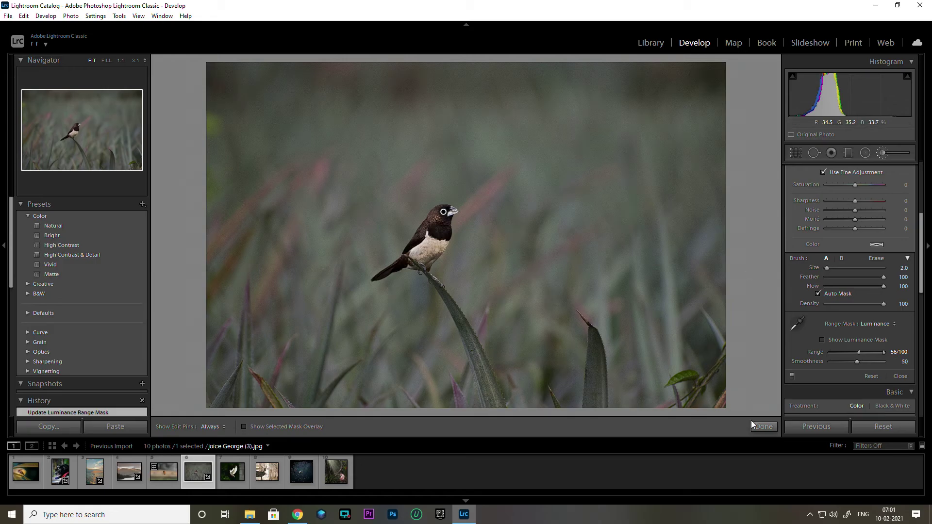
pyautogui.click(763, 427)
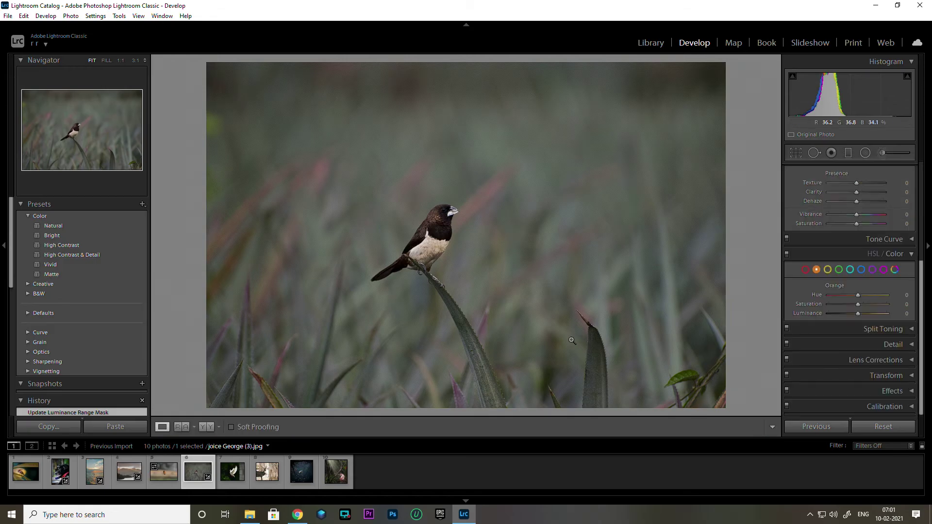
pyautogui.press('y')
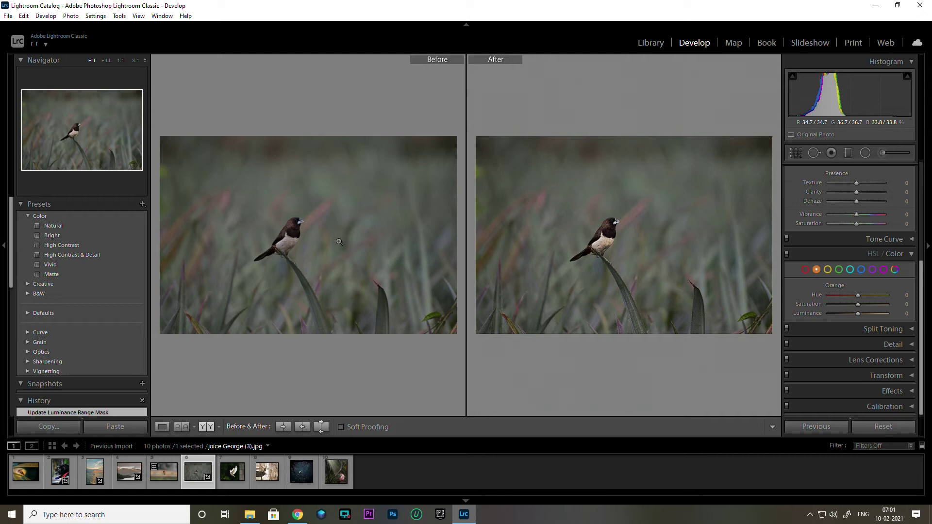
pyautogui.press('y')
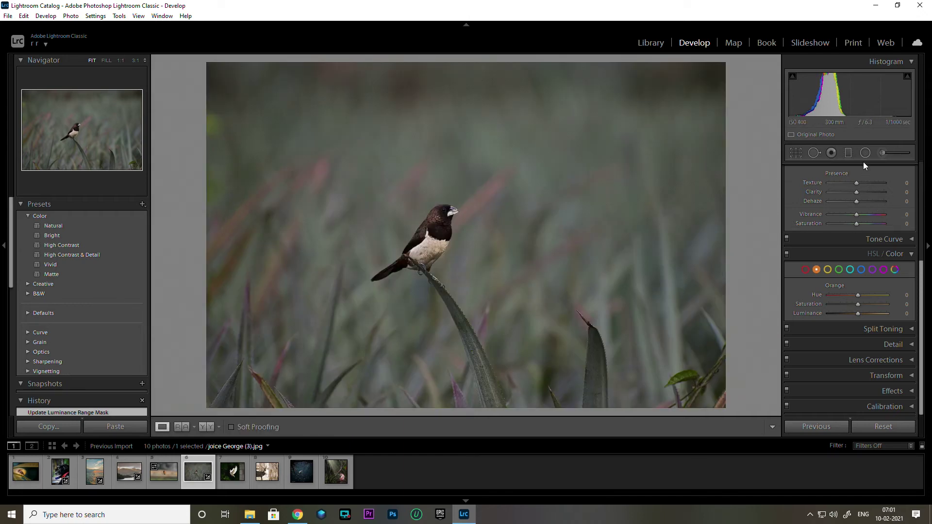
# - Draw a graduated filter across the lower photo with its exposure reset to 0.00
pyautogui.click(847, 154)
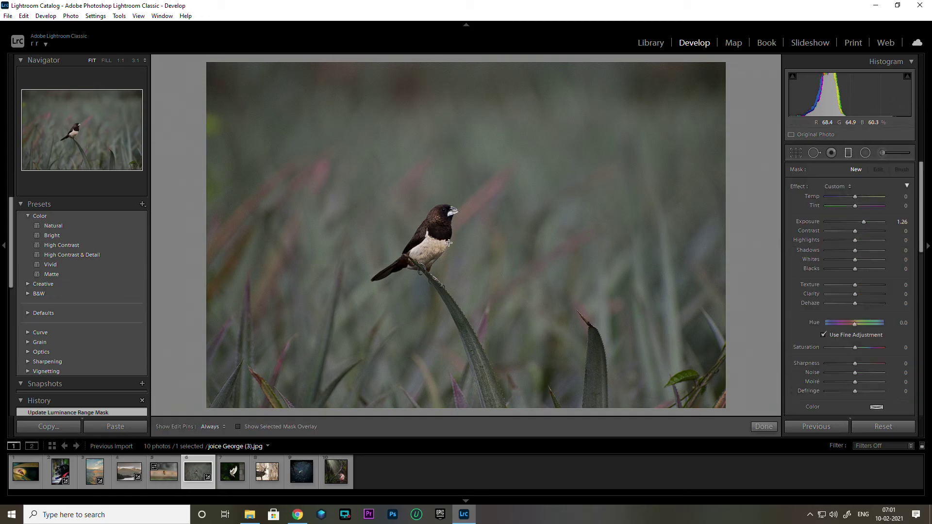
pyautogui.moveTo(446, 329); pyautogui.dragTo(446, 492)
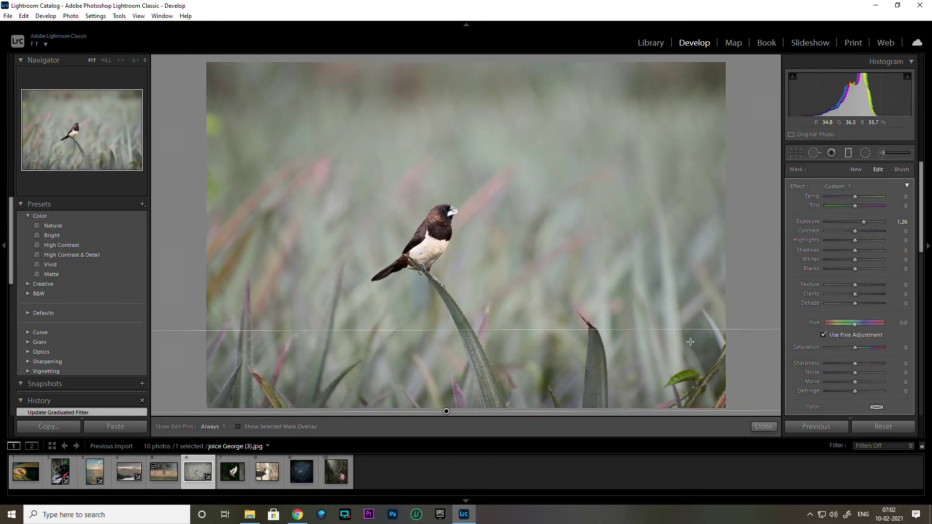
pyautogui.doubleClick(796, 188)
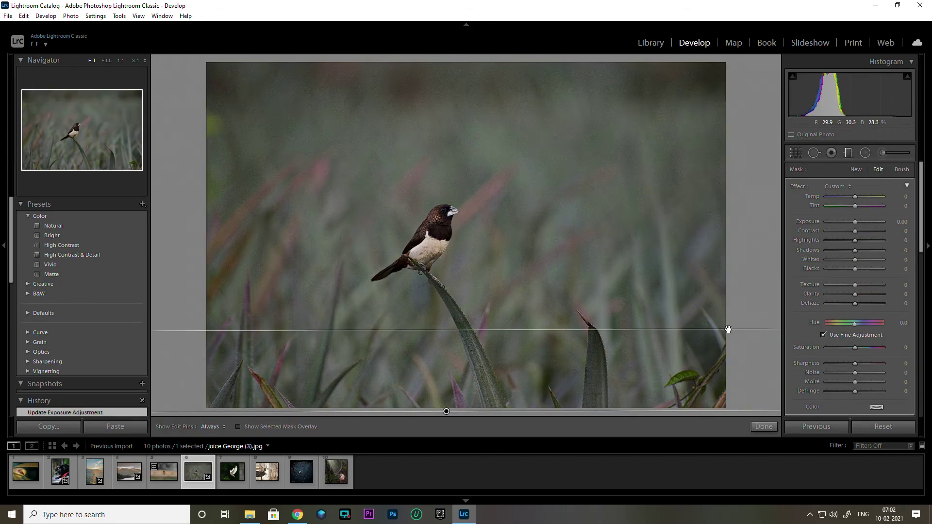
# - Set HSL yellows to saturation +60, luminance +32 and greens to hue +28, saturation +7
pyautogui.moveTo(922, 240); pyautogui.dragTo(922, 403)
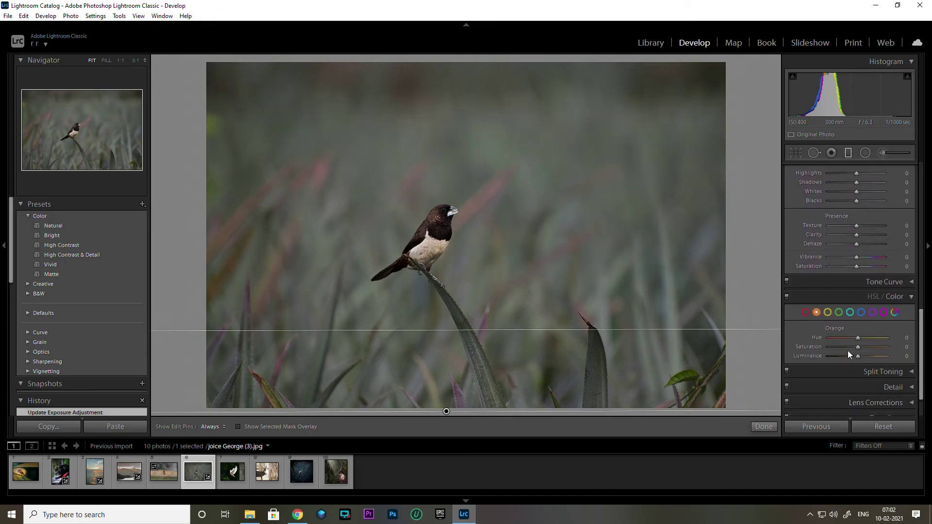
pyautogui.click(828, 312)
pyautogui.moveTo(857, 348); pyautogui.dragTo(872, 348)
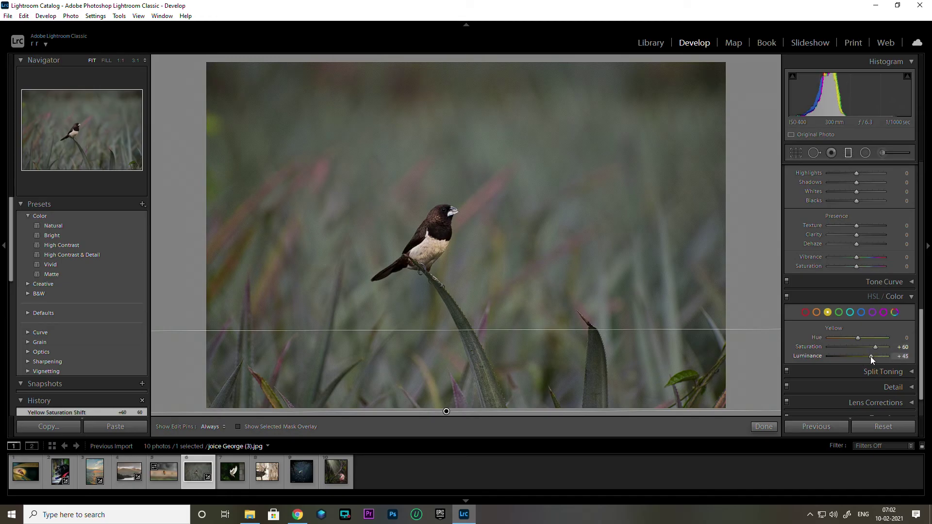
pyautogui.moveTo(864, 358); pyautogui.dragTo(876, 357)
pyautogui.click(839, 312)
pyautogui.moveTo(857, 338)
pyautogui.mouseDown()
pyautogui.moveTo(866, 338)
pyautogui.moveTo(859, 352)
pyautogui.mouseUp()
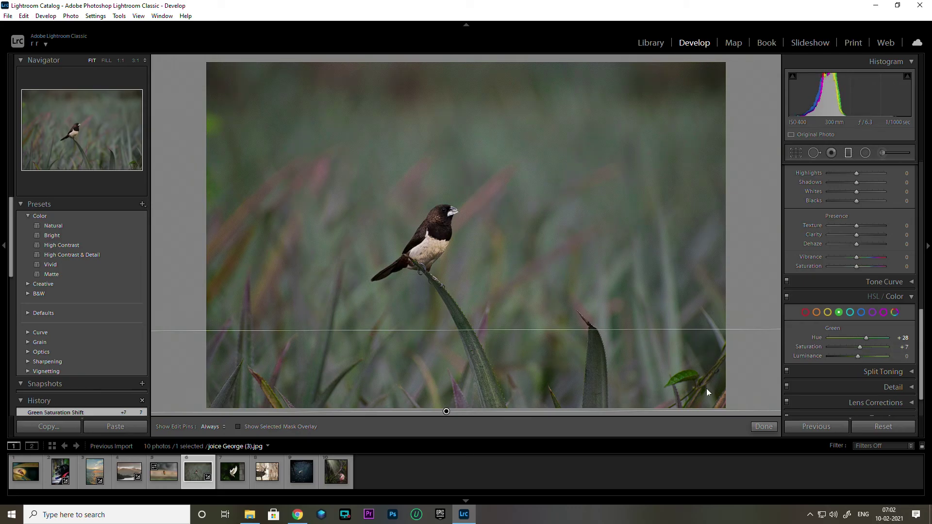
pyautogui.click(763, 426)
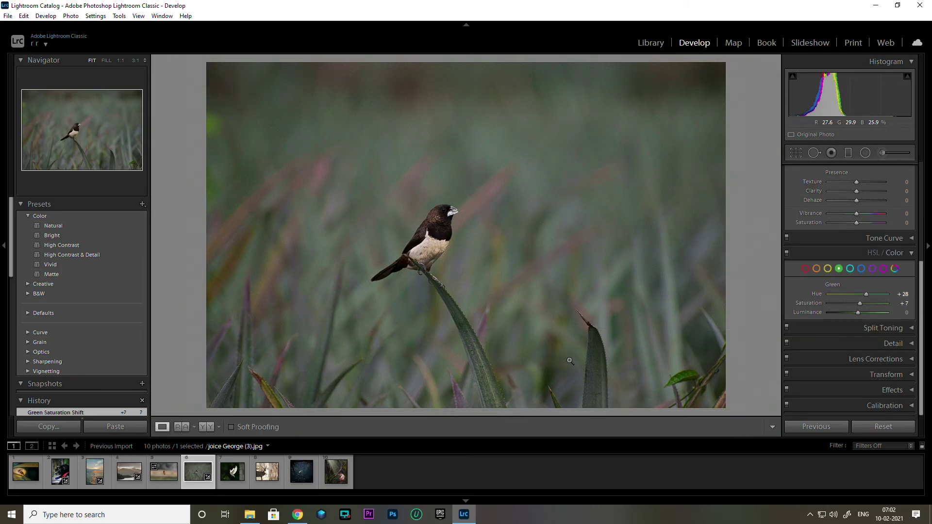
# - Toggle the Before/After view of the bird edit, then switch to the Library module
pyautogui.press('y')
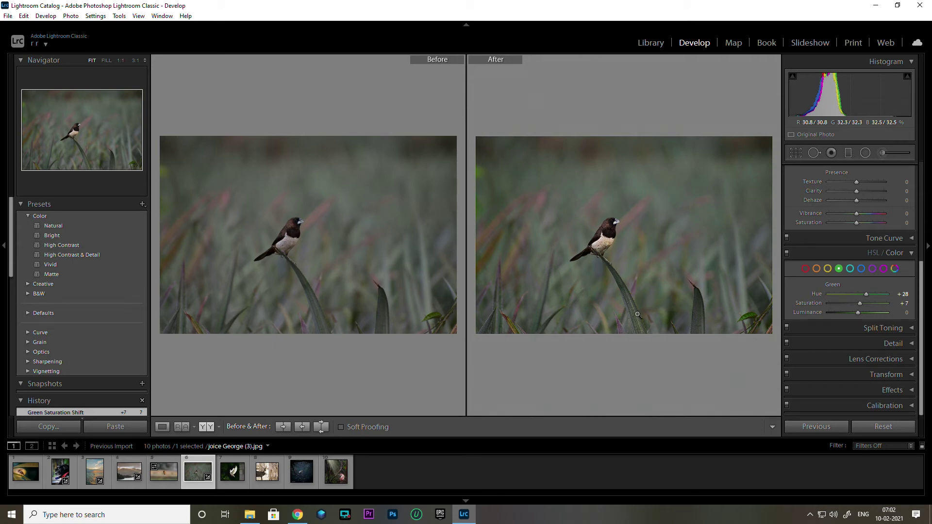
pyautogui.press('y')
pyautogui.click(659, 43)
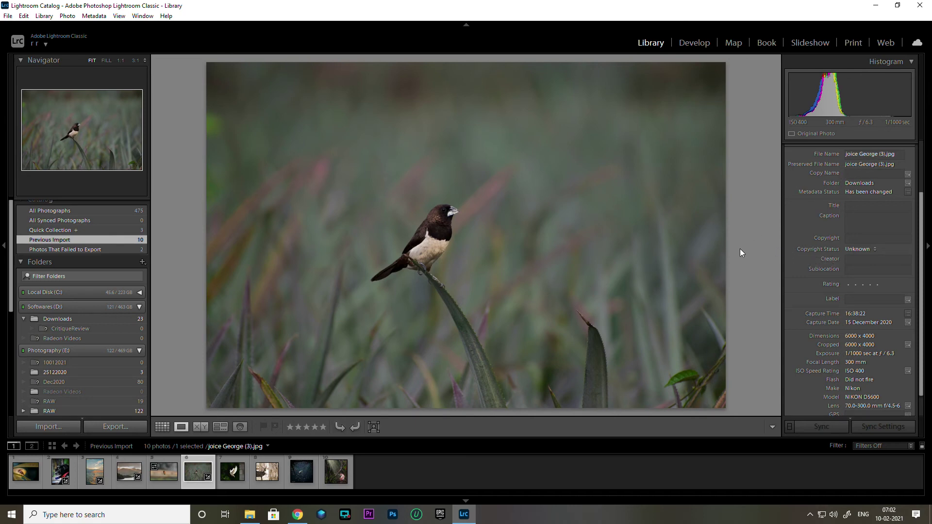
# - Select the white dove photo and scroll through its metadata
pyautogui.click(227, 474)
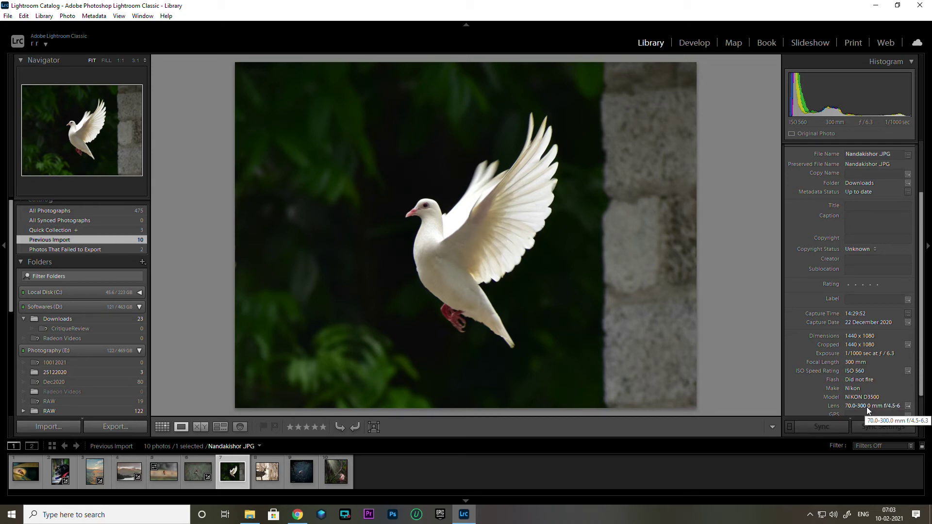
pyautogui.moveTo(922, 357); pyautogui.dragTo(922, 397)
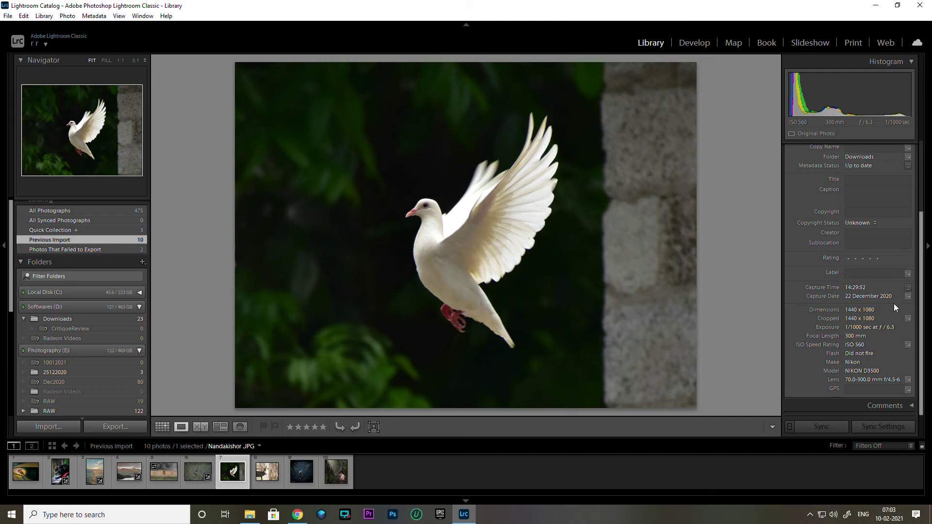
pyautogui.scroll(3, 918, 296)
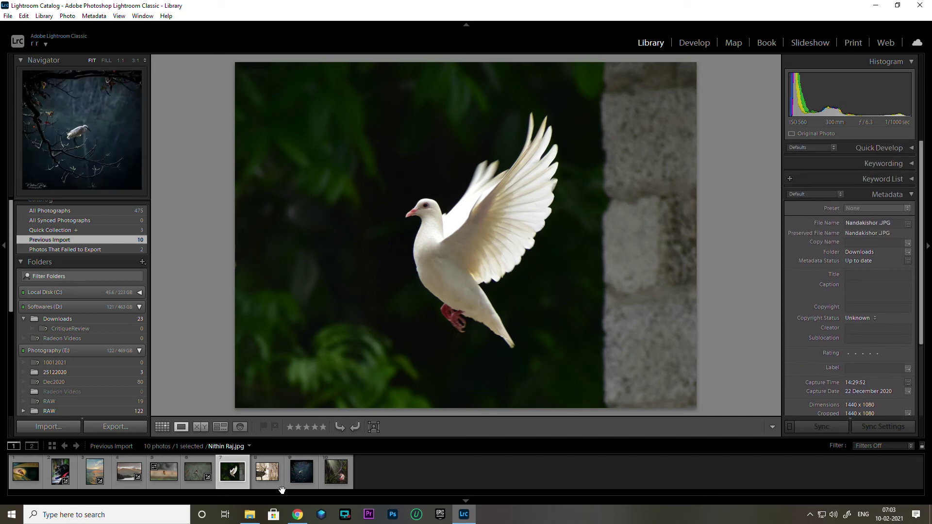
# - Select the spotted deer photo and open it in the Develop module
pyautogui.click(267, 472)
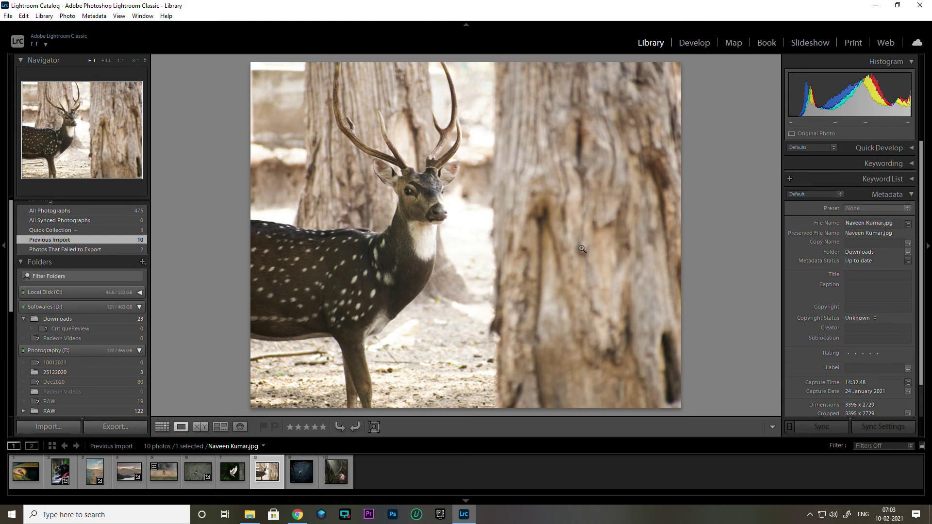
pyautogui.click(693, 43)
pyautogui.click(651, 43)
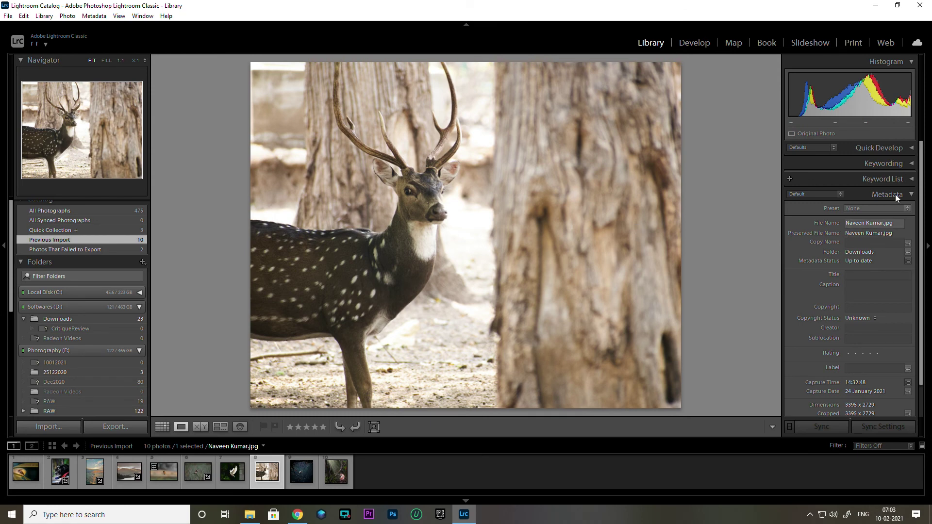
pyautogui.click(694, 43)
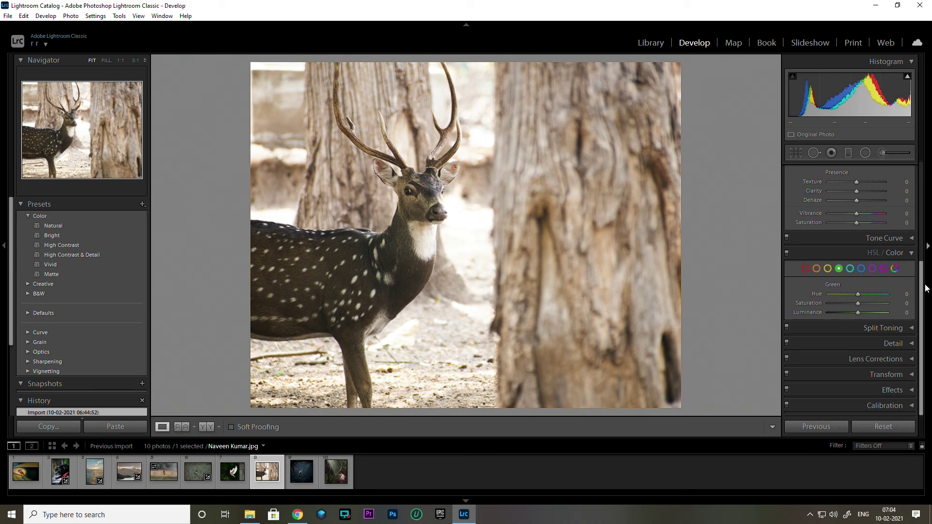
# - Darken the deer photo's exposure to -1.05 while previewing clipped areas
pyautogui.moveTo(921, 264); pyautogui.dragTo(915, 170)
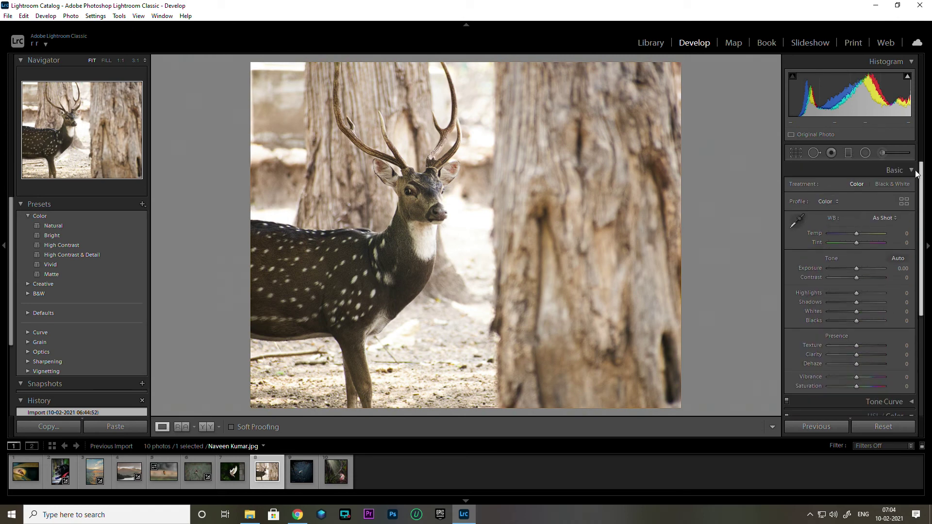
pyautogui.keyDown('alt'); pyautogui.click(856, 268); pyautogui.keyUp('alt')
pyautogui.moveTo(856, 268); pyautogui.dragTo(851, 268)
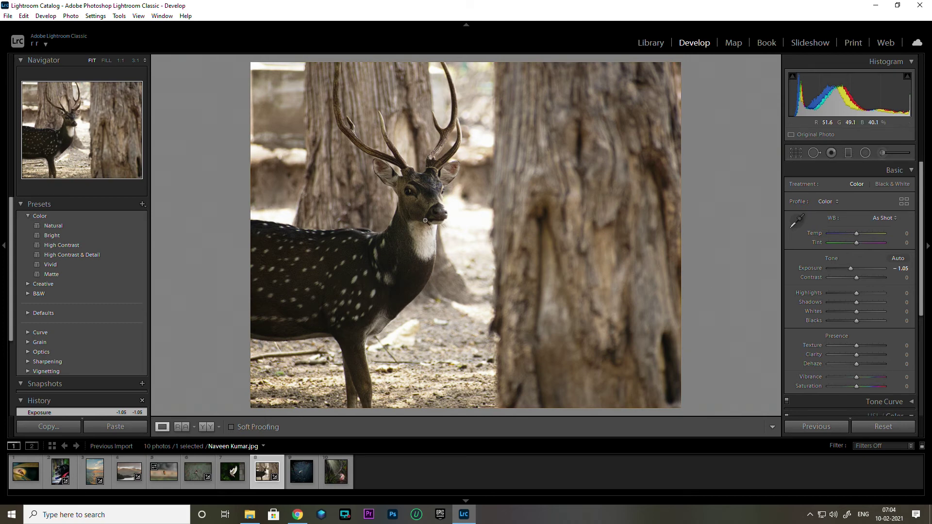
# - Paint a 0.72-exposure local brightening over the deer's body with pins hidden
pyautogui.click(880, 155)
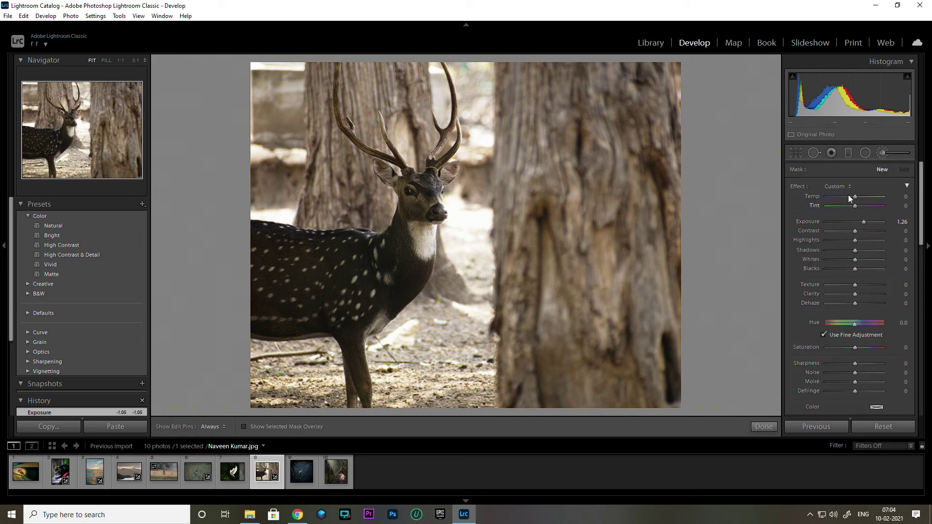
pyautogui.moveTo(858, 222); pyautogui.dragTo(860, 222)
pyautogui.press('h')
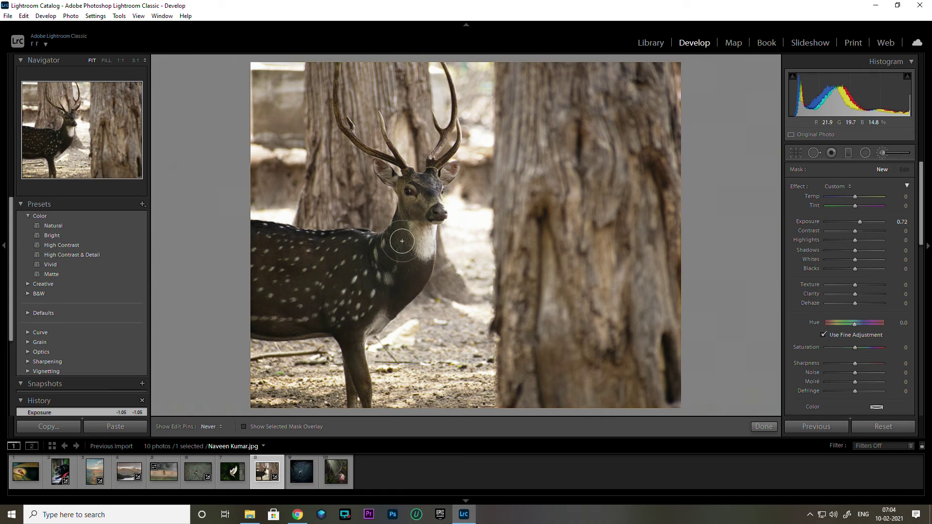
pyautogui.moveTo(276, 248)
pyautogui.mouseDown()
pyautogui.moveTo(266, 233)
pyautogui.moveTo(312, 237)
pyautogui.moveTo(240, 228)
pyautogui.mouseUp()
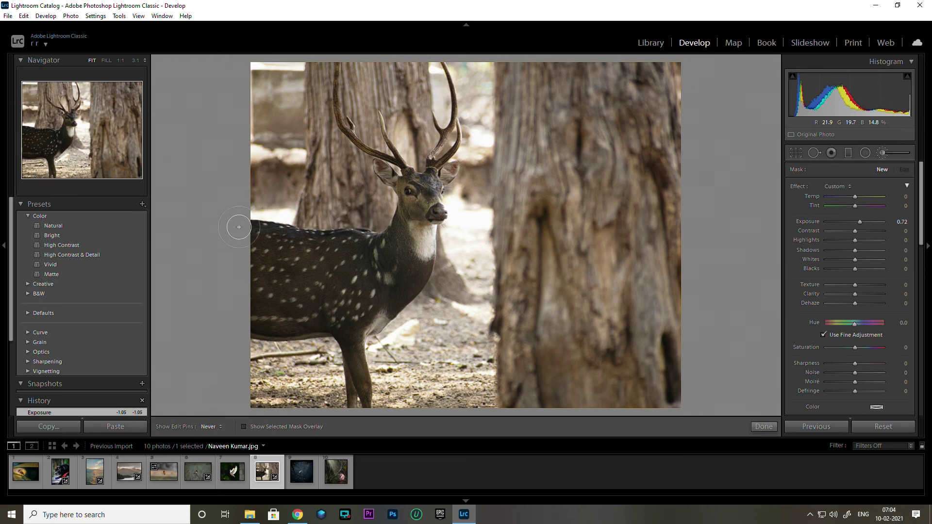
pyautogui.click(763, 426)
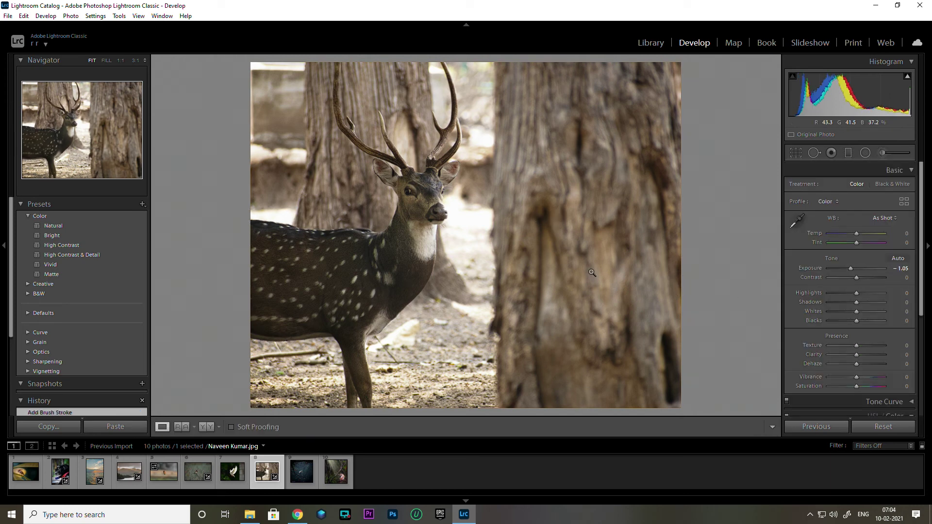
# - Return to Library, scroll the metadata, and show the egret photo (2828 x 2828) in Loupe
pyautogui.press('e')
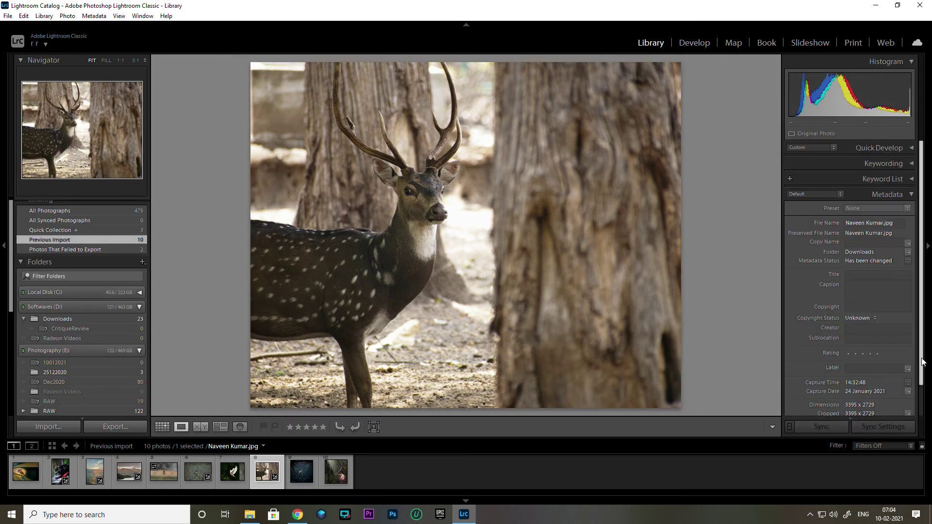
pyautogui.scroll(-1, 918, 374)
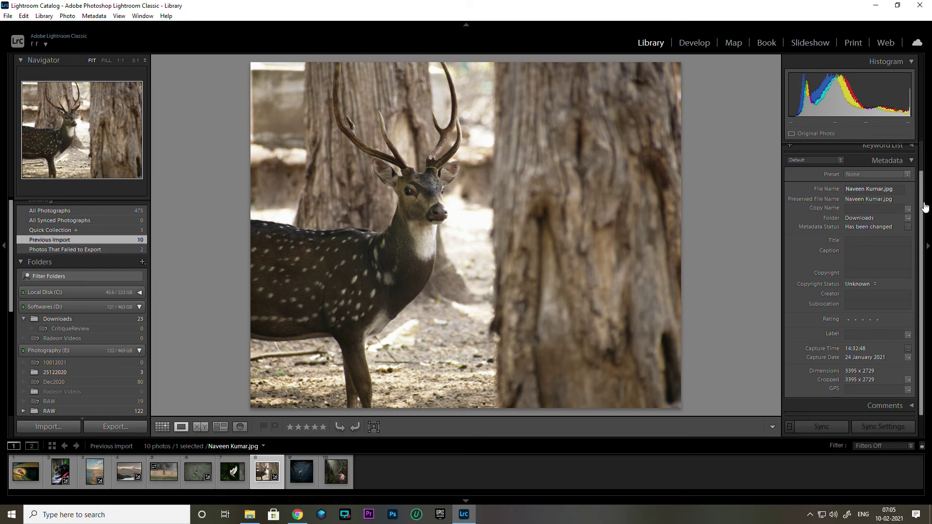
pyautogui.click(301, 473)
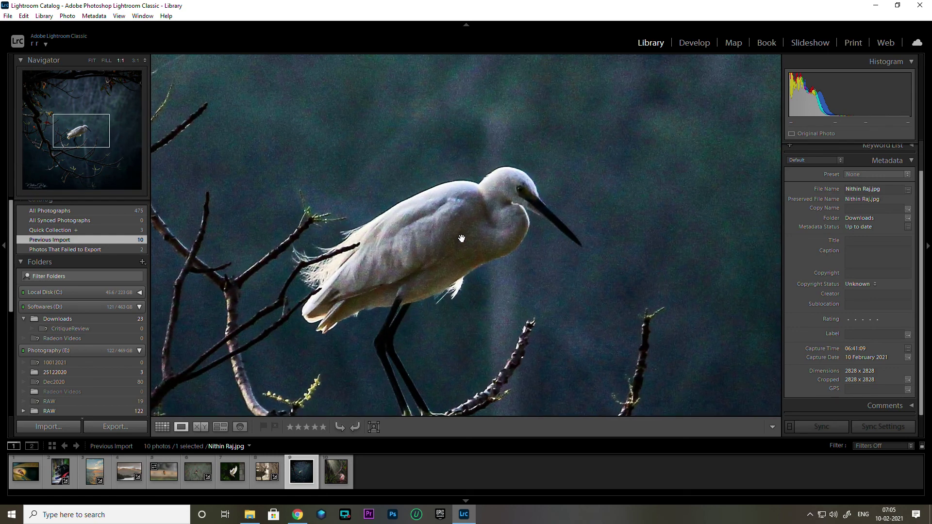
# - Zoom the egret between Fit and 1:1, comparing it with the grass-stem bird and dove
pyautogui.click(461, 238)
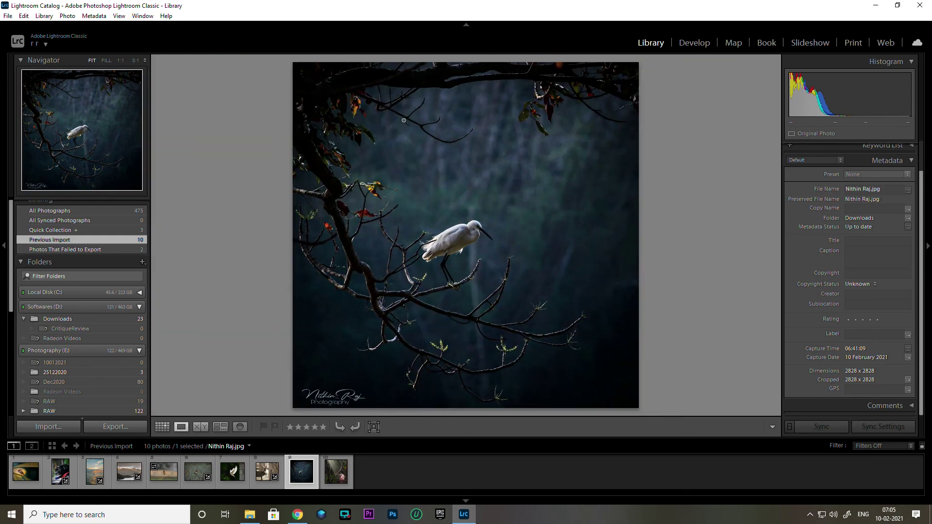
pyautogui.click(450, 238)
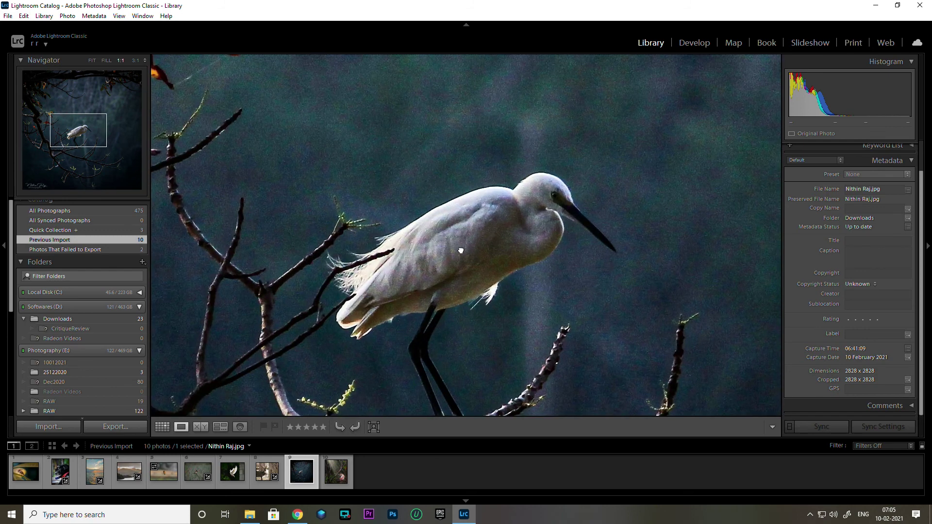
pyautogui.click(460, 249)
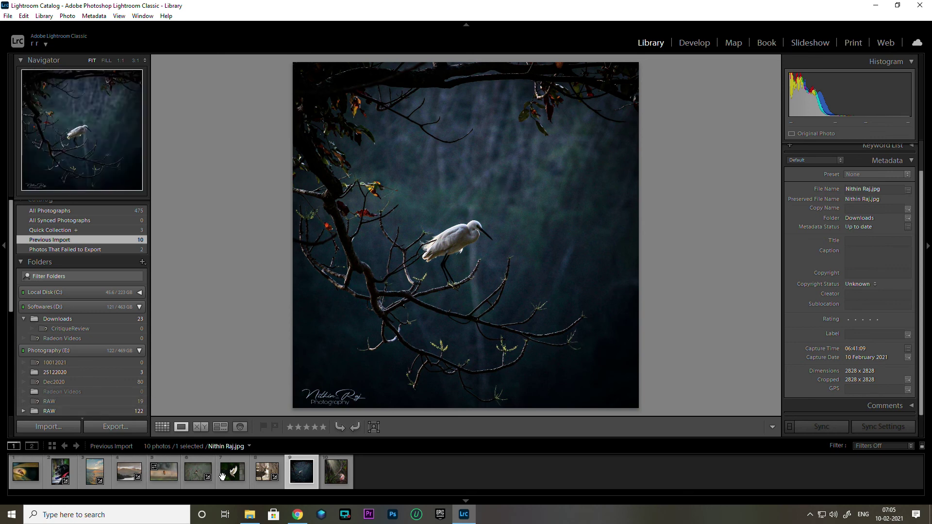
pyautogui.click(195, 474)
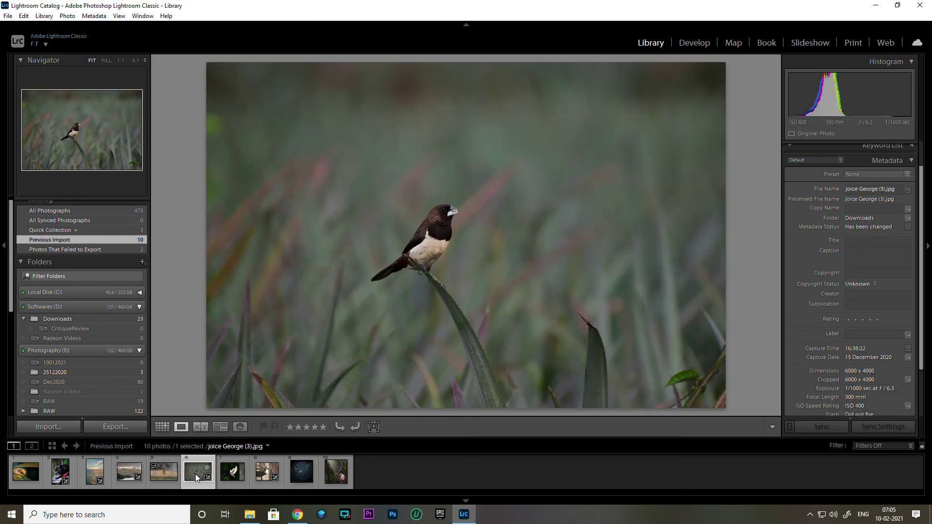
pyautogui.click(309, 475)
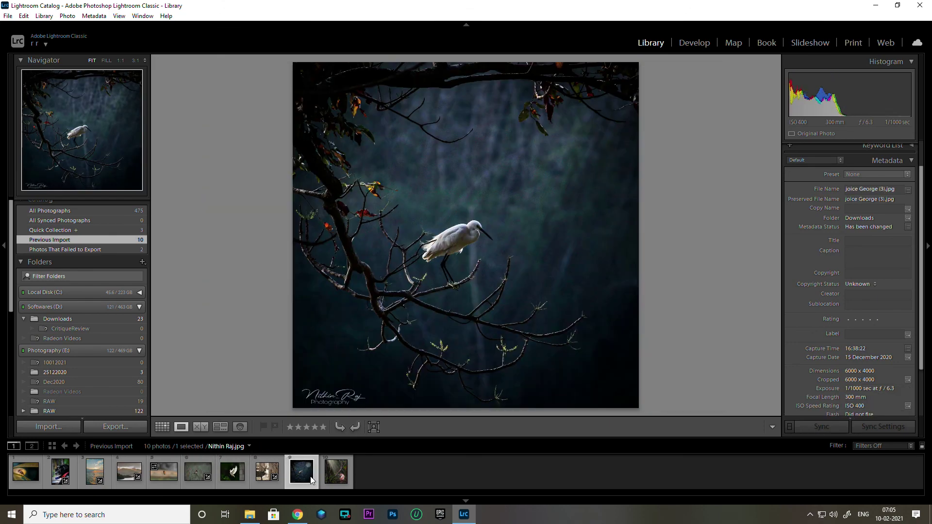
pyautogui.click(227, 473)
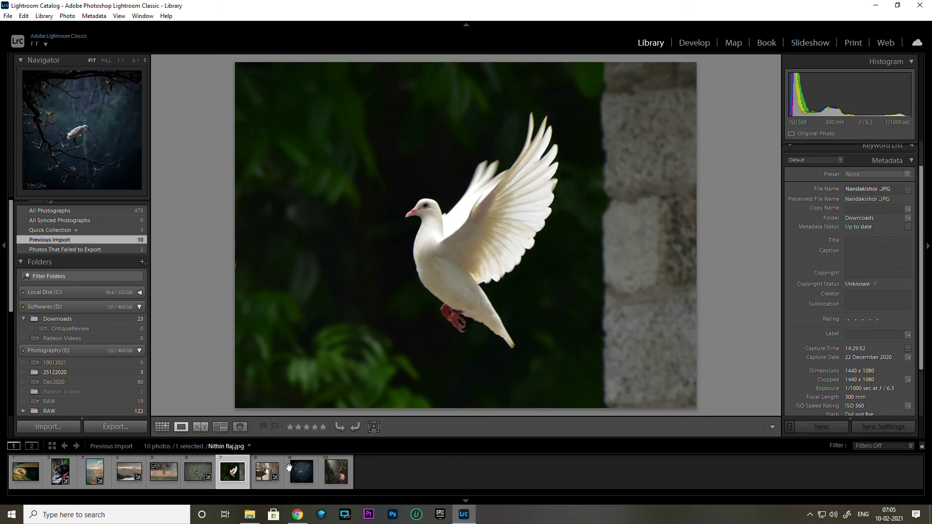
pyautogui.click(264, 473)
pyautogui.click(301, 471)
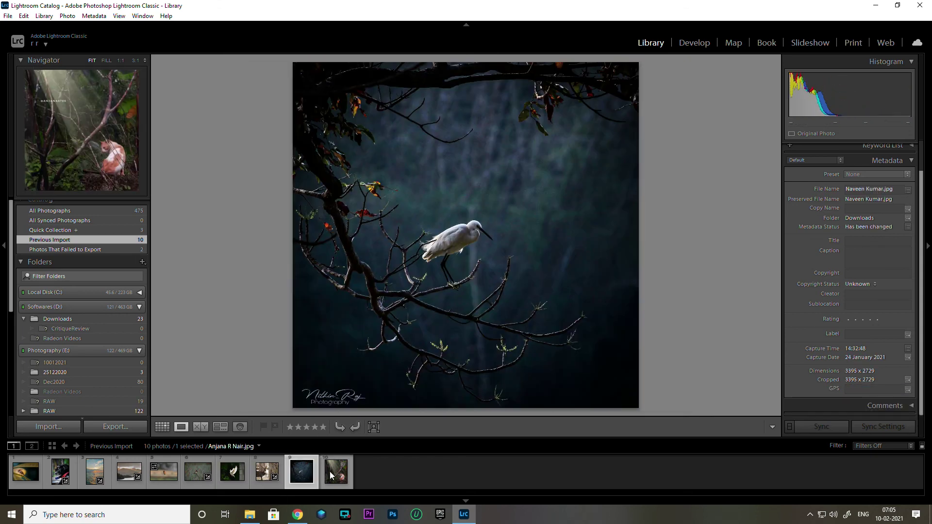
# - Review the cat photo at 1:1 and Fit, then reselect the egret as the choice
pyautogui.click(336, 470)
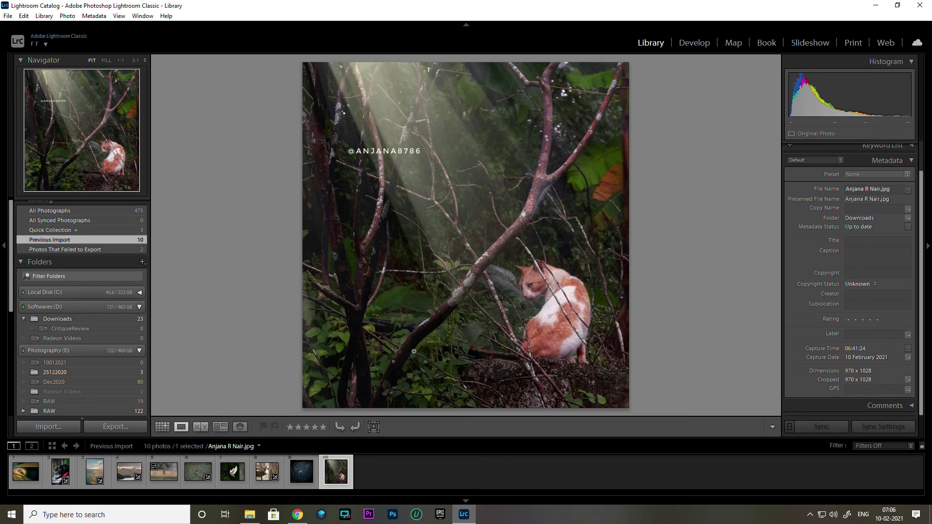
pyautogui.click(537, 281)
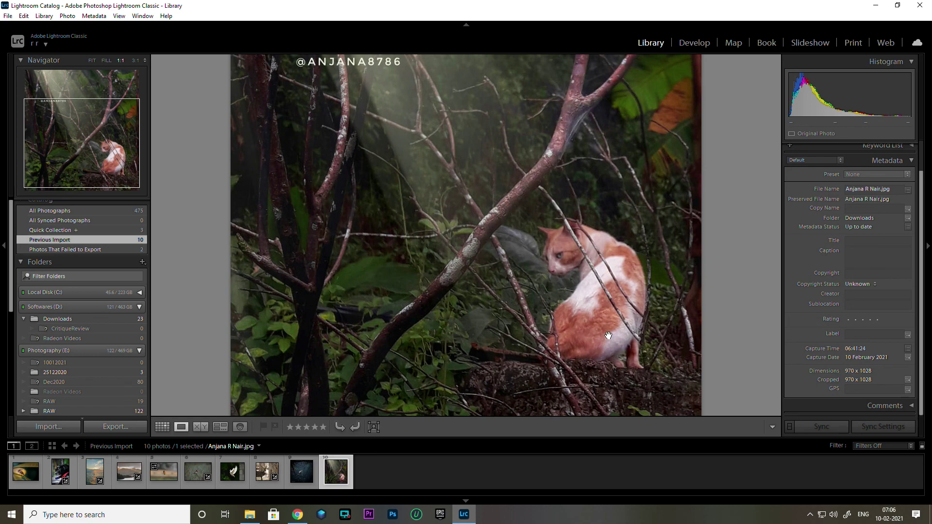
pyautogui.click(587, 304)
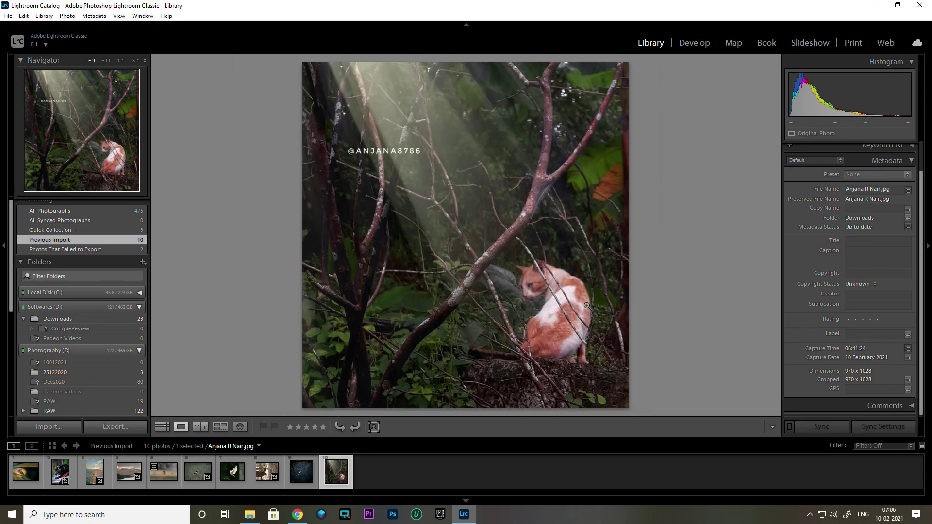
pyautogui.click(294, 472)
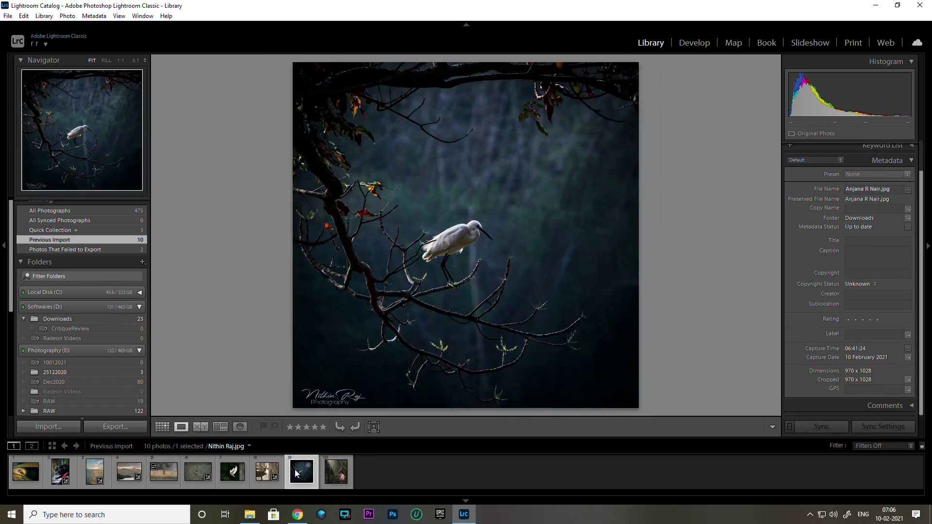
# - Open Winnerslist.txt from the desktop's YoutubeDocs folder in Notepad
pyautogui.hotkey('alt', 'Tab')
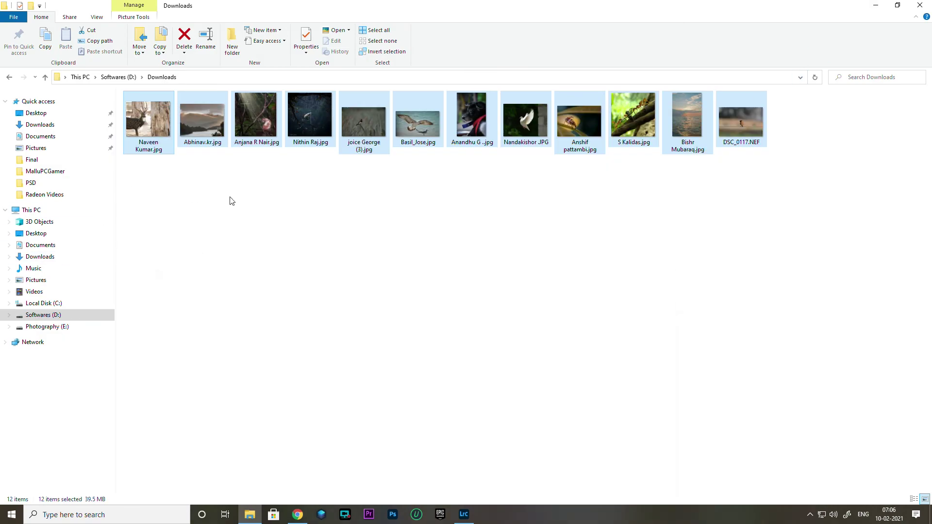
pyautogui.click(876, 5)
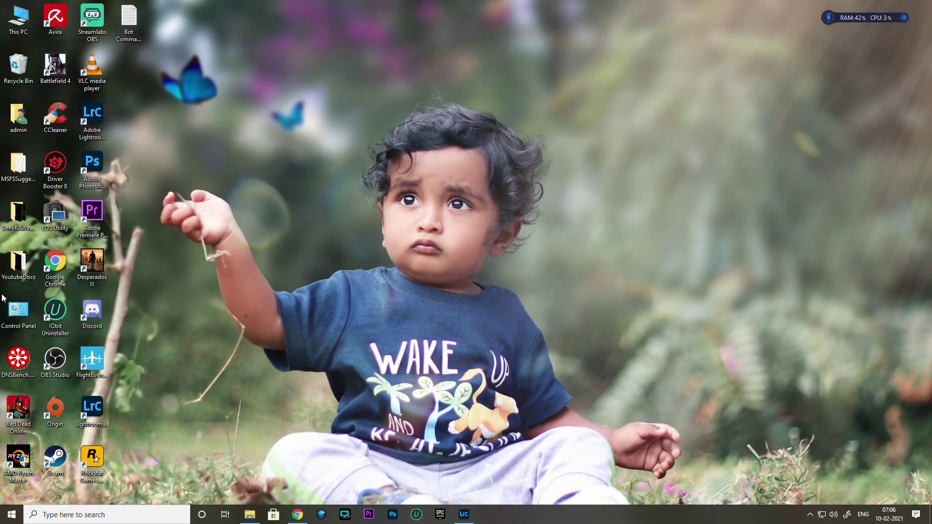
pyautogui.doubleClick(18, 264)
pyautogui.doubleClick(148, 241)
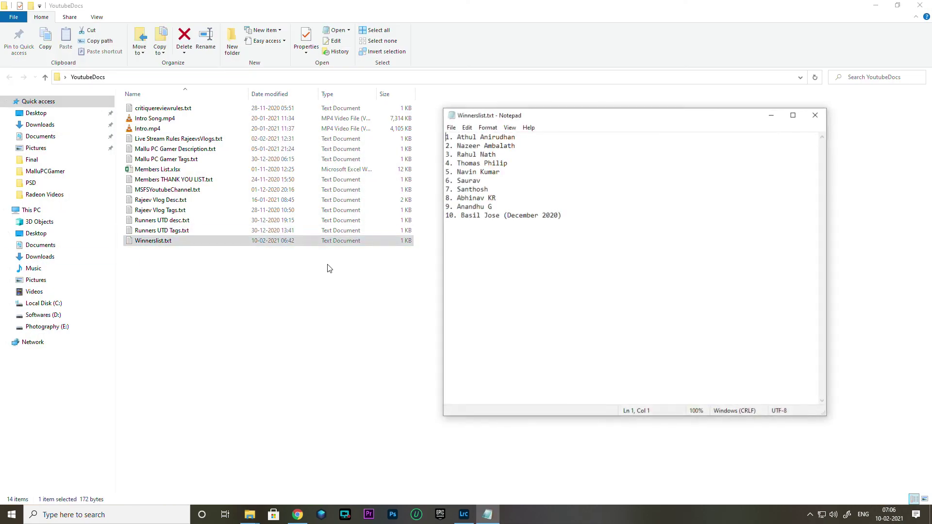
# - Add entry '11.' with the egret photographer's name, save, close Notepad, and show the desktop
pyautogui.click(575, 220)
pyautogui.press('Return')
pyautogui.write('1')
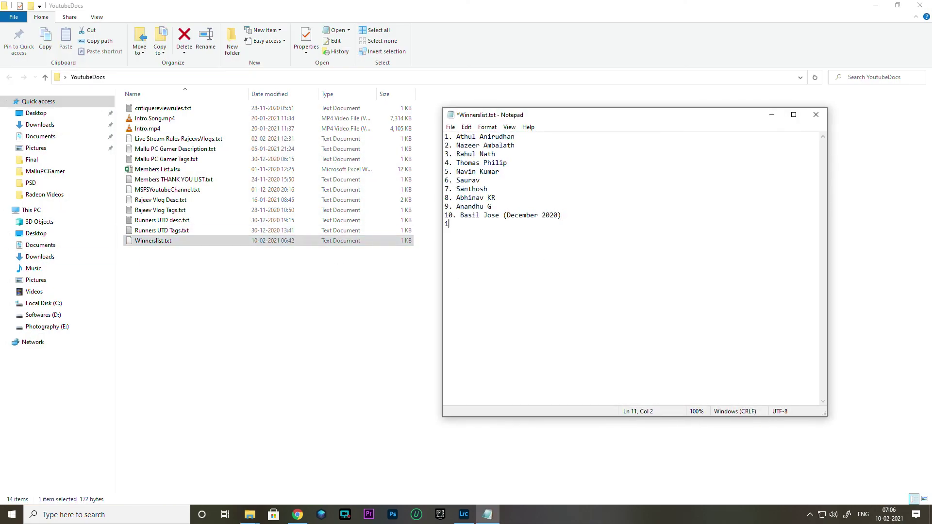
pyautogui.write('1.')
pyautogui.write('Ni')
pyautogui.write('thin Raj')
pyautogui.hotkey('ctrl', 's')
pyautogui.click(816, 114)
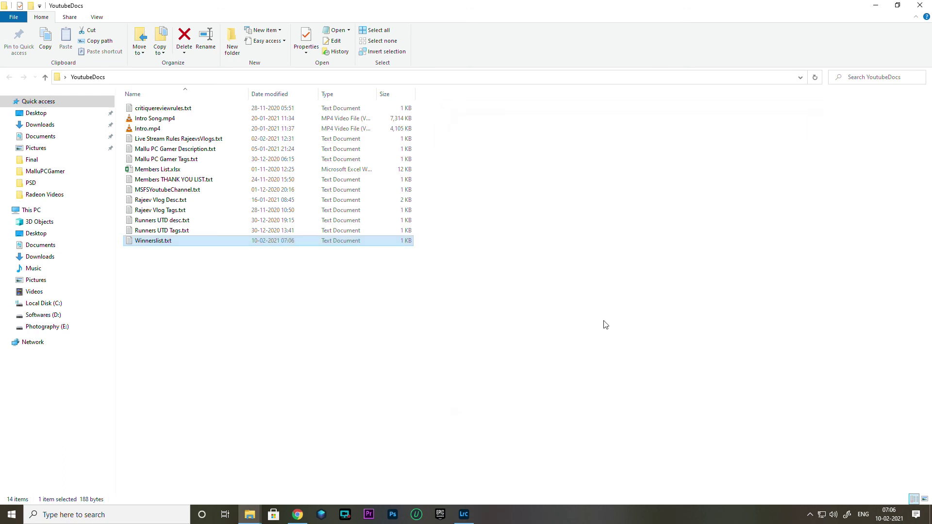
pyautogui.press('super+d')
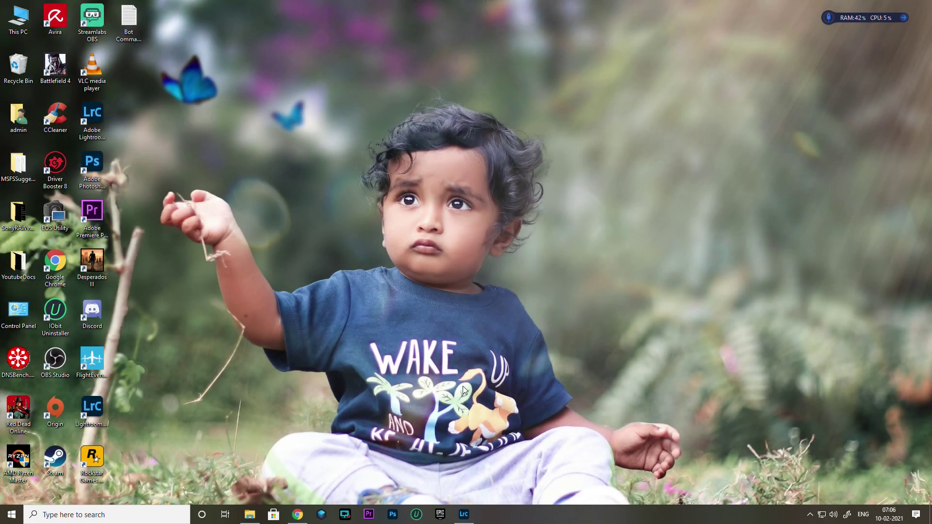
# - Bring Lightroom to the front and return from Develop to the egret's Library view
pyautogui.click(464, 514)
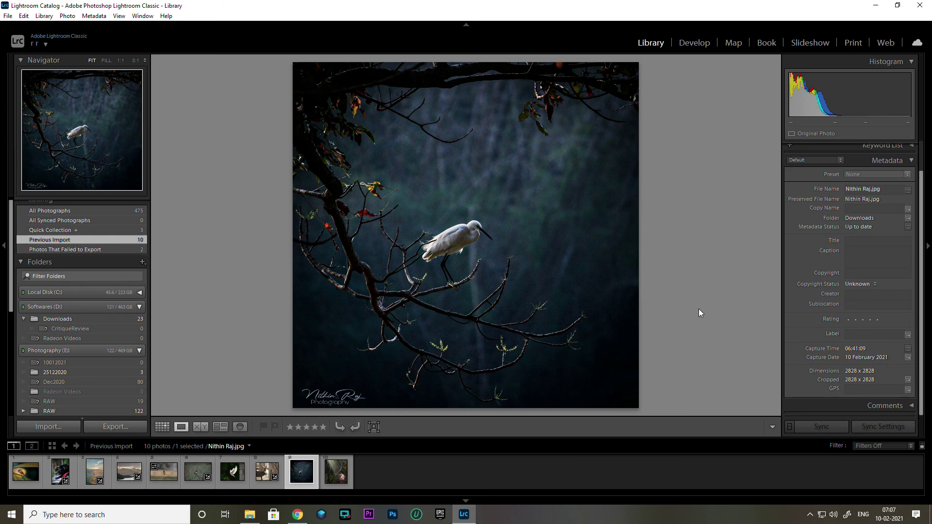
pyautogui.click(702, 43)
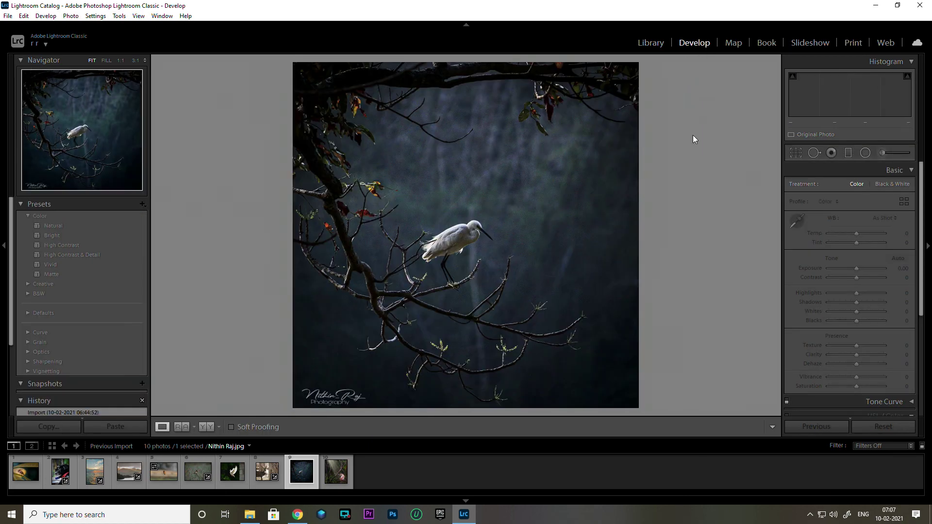
pyautogui.click(648, 44)
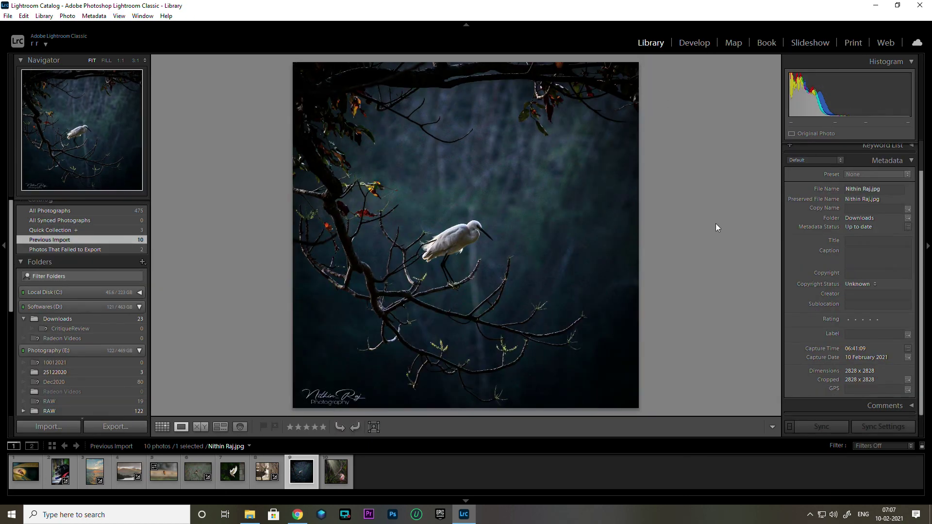